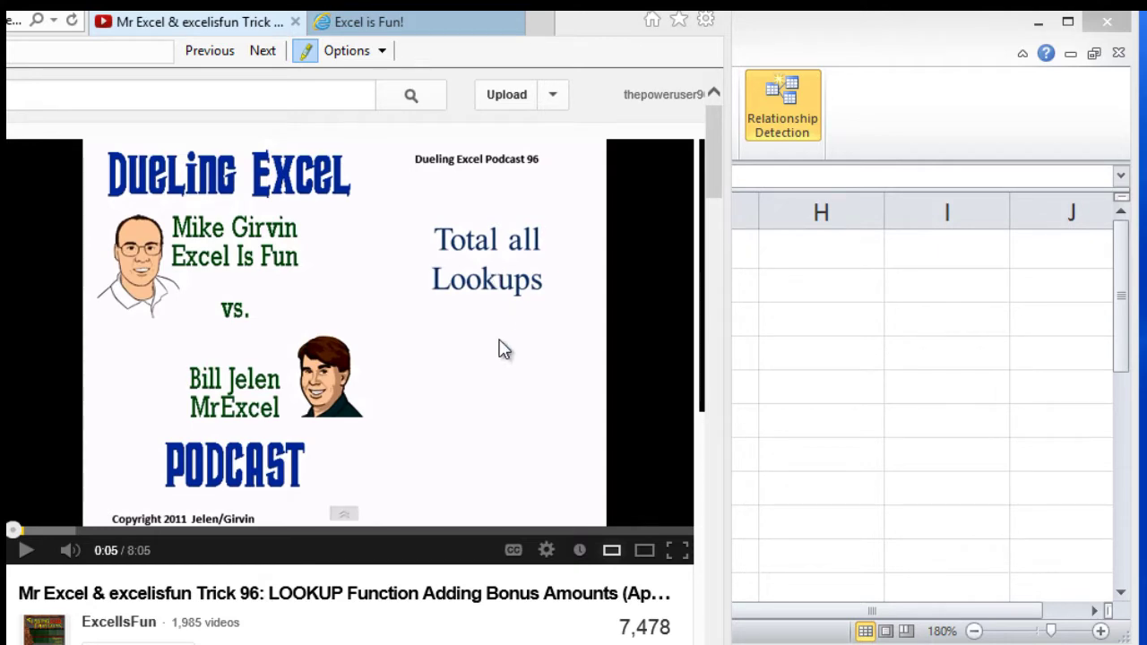
# Switch from the YouTube video to the MrExcelExcelisfunTrick96 workbook in Excel
pyautogui.hotkey('alt', 'Tab')
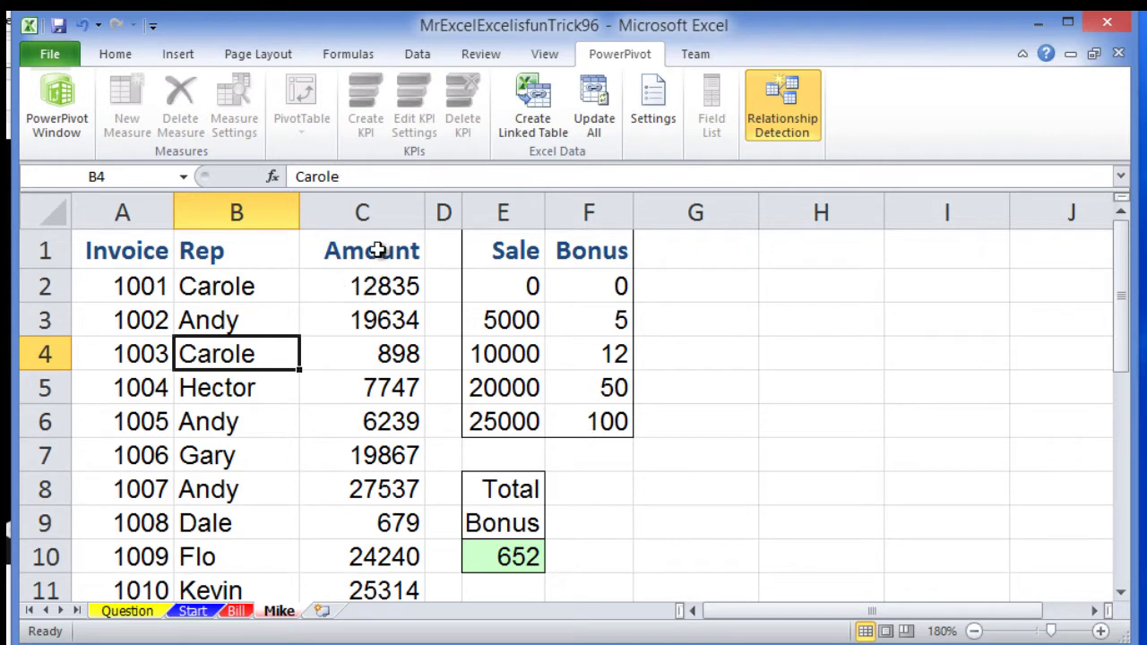
# Review the SUMPRODUCT formula behind Total Bonus in E10, then go to the Start sheet
pyautogui.click(504, 556)
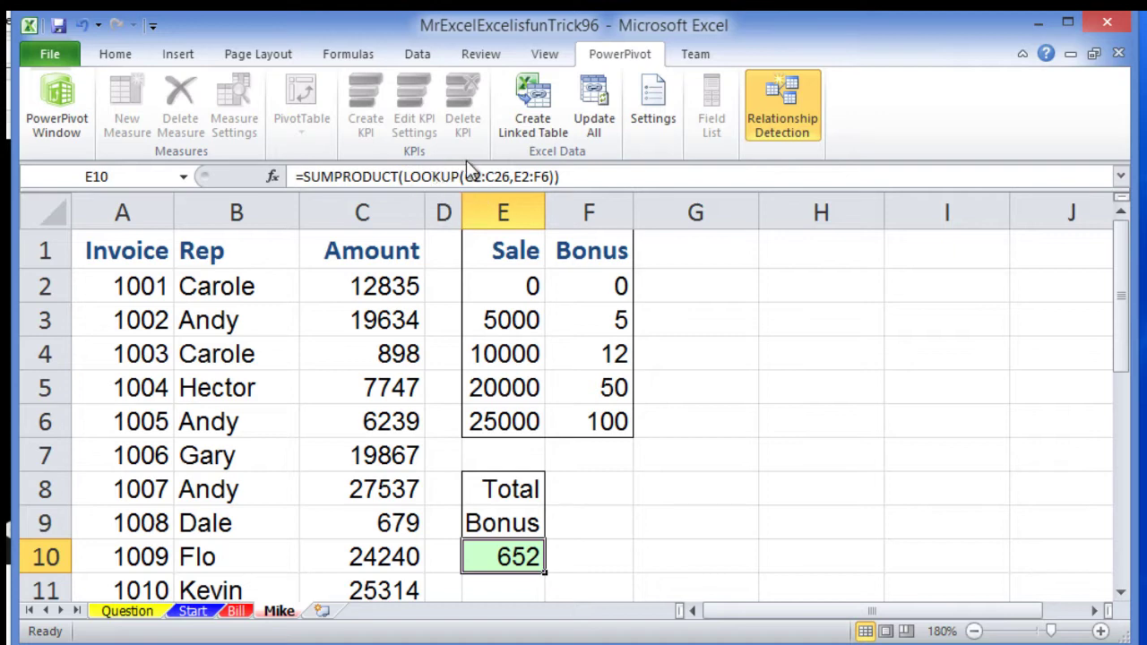
pyautogui.click(339, 337)
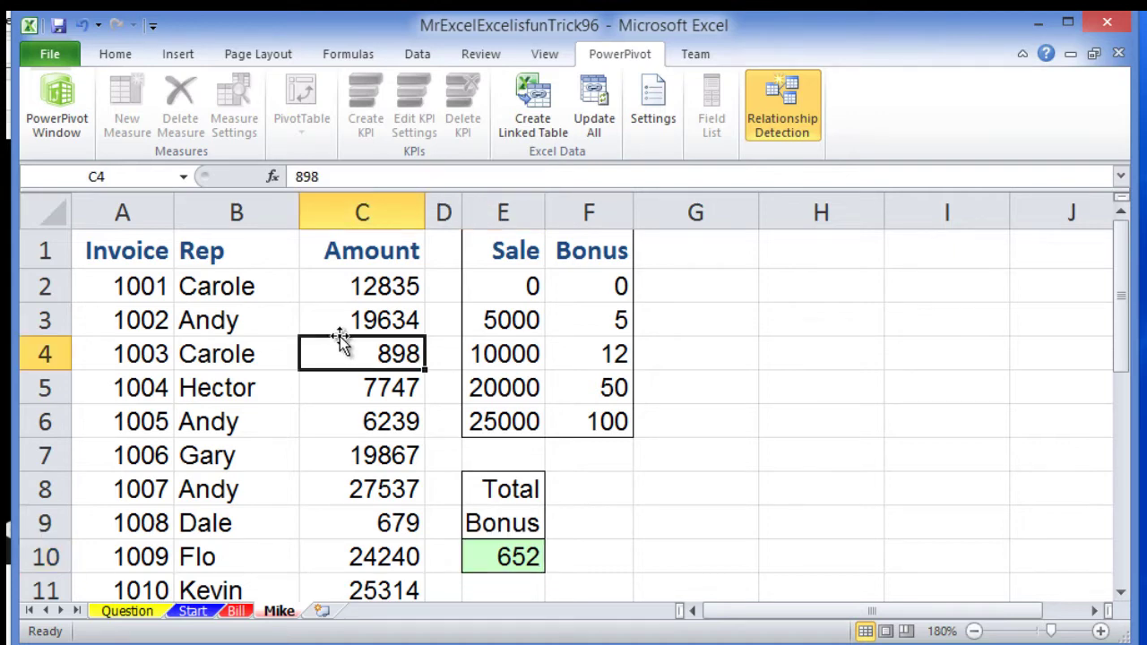
pyautogui.click(158, 617)
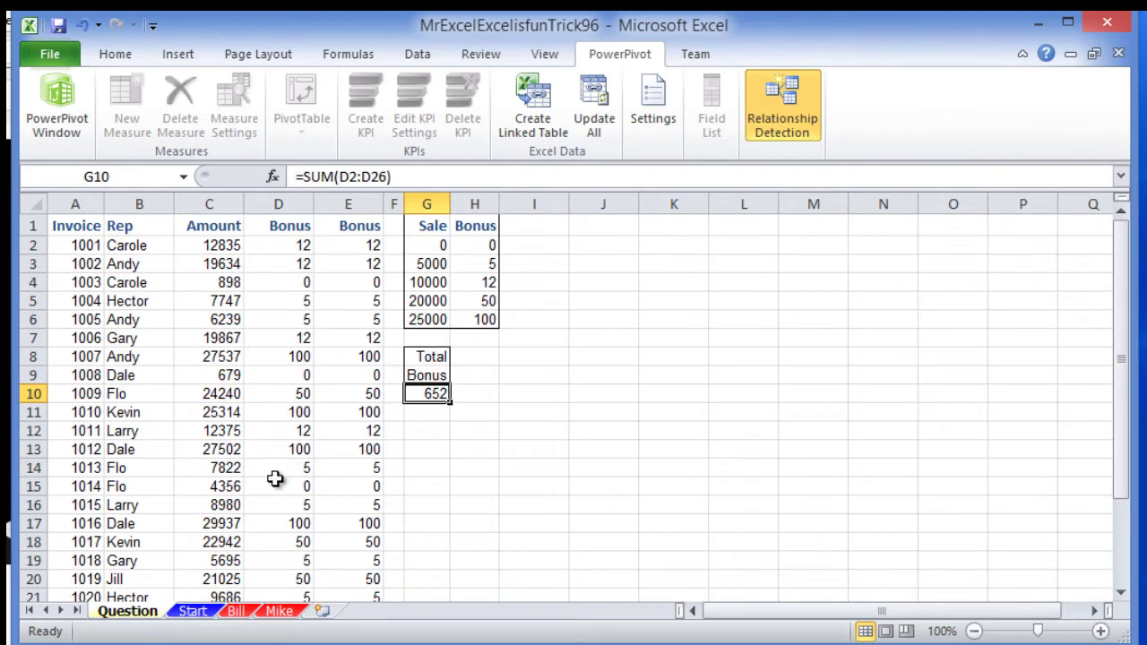
pyautogui.click(192, 613)
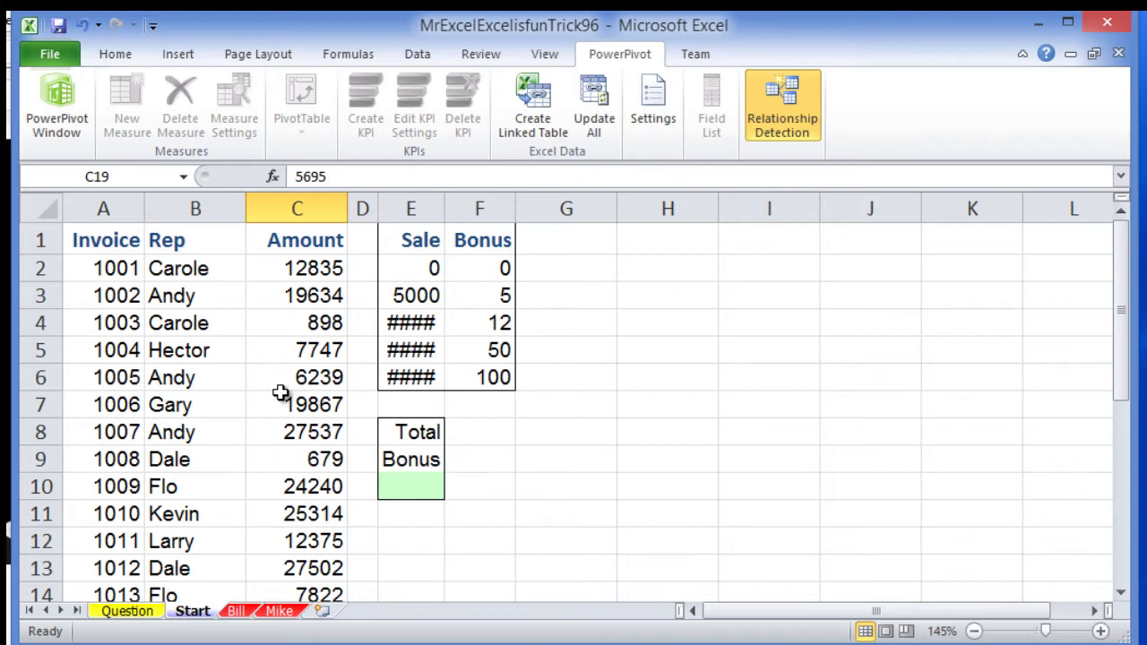
# Convert the Invoice, Rep and Amount data A1:C26 into an Excel table
pyautogui.moveTo(316, 251); pyautogui.dragTo(116, 482)
pyautogui.click(184, 439)
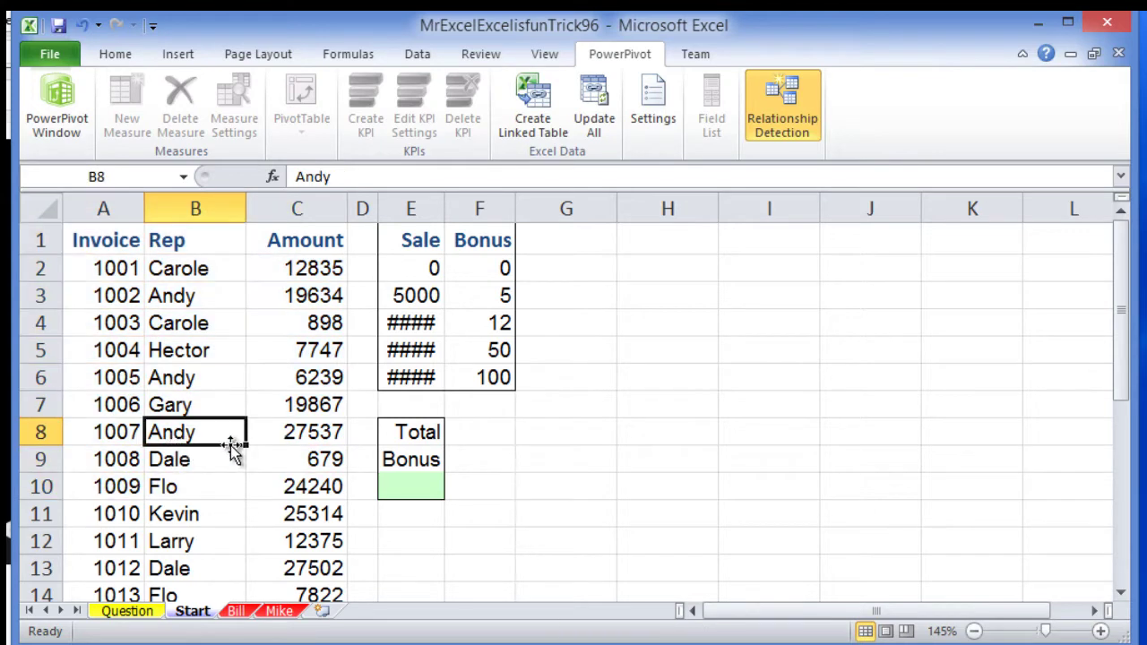
pyautogui.hotkey('ctrl', 't')
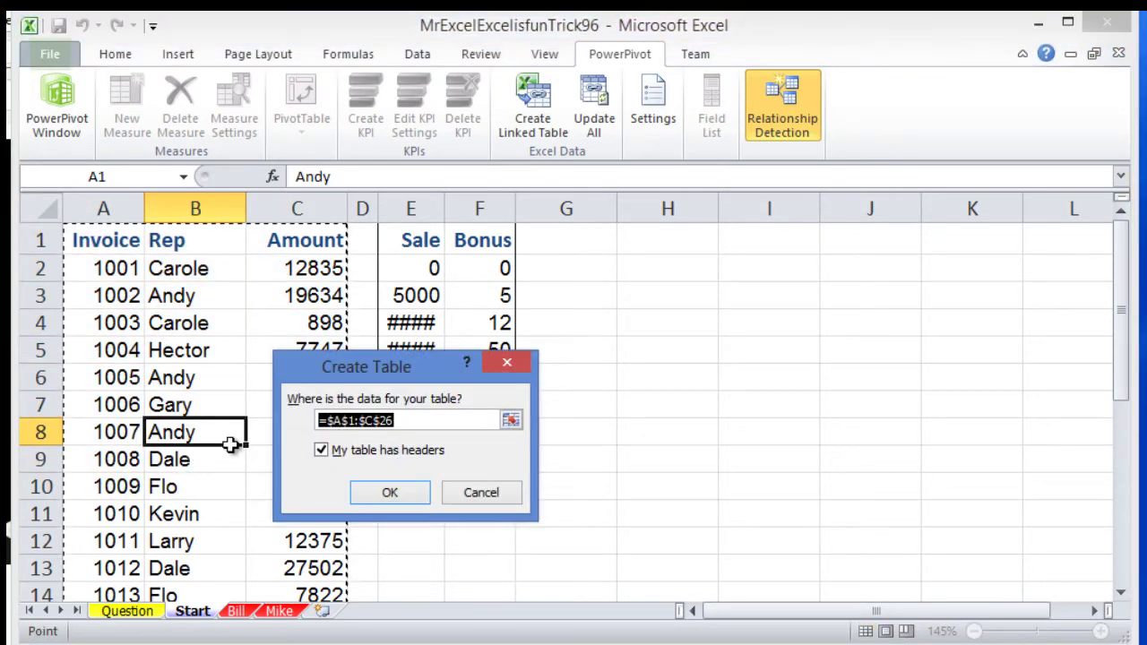
pyautogui.press('Return')
# Link Table1 into PowerPivot and move the PowerPivot window to the left half
pyautogui.click(277, 379)
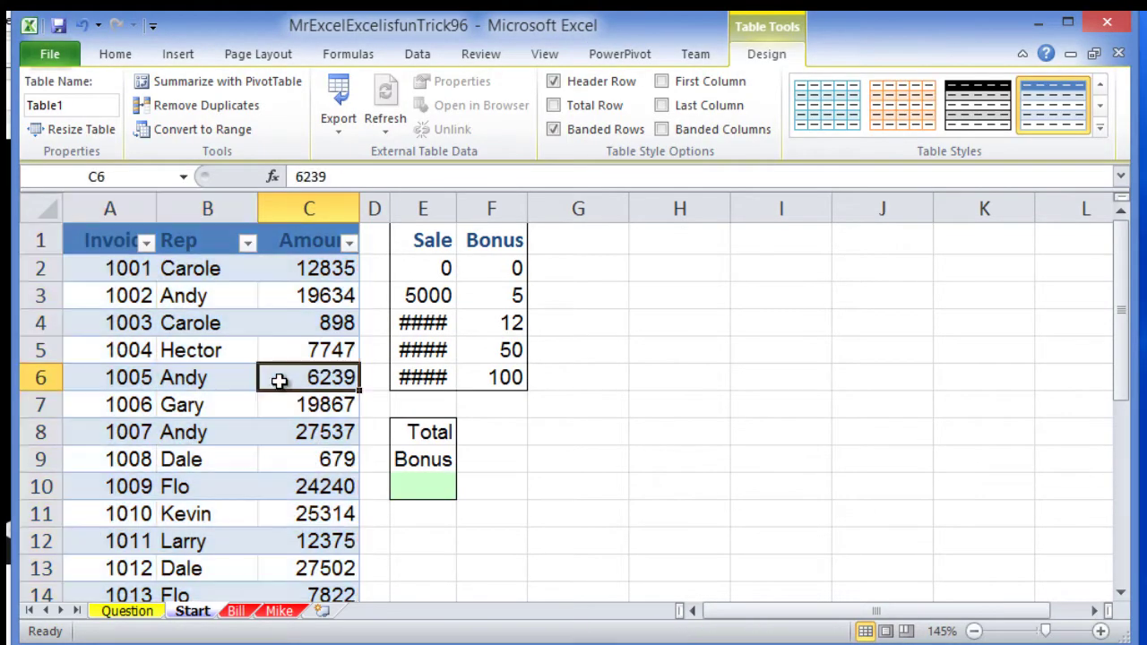
pyautogui.click(625, 56)
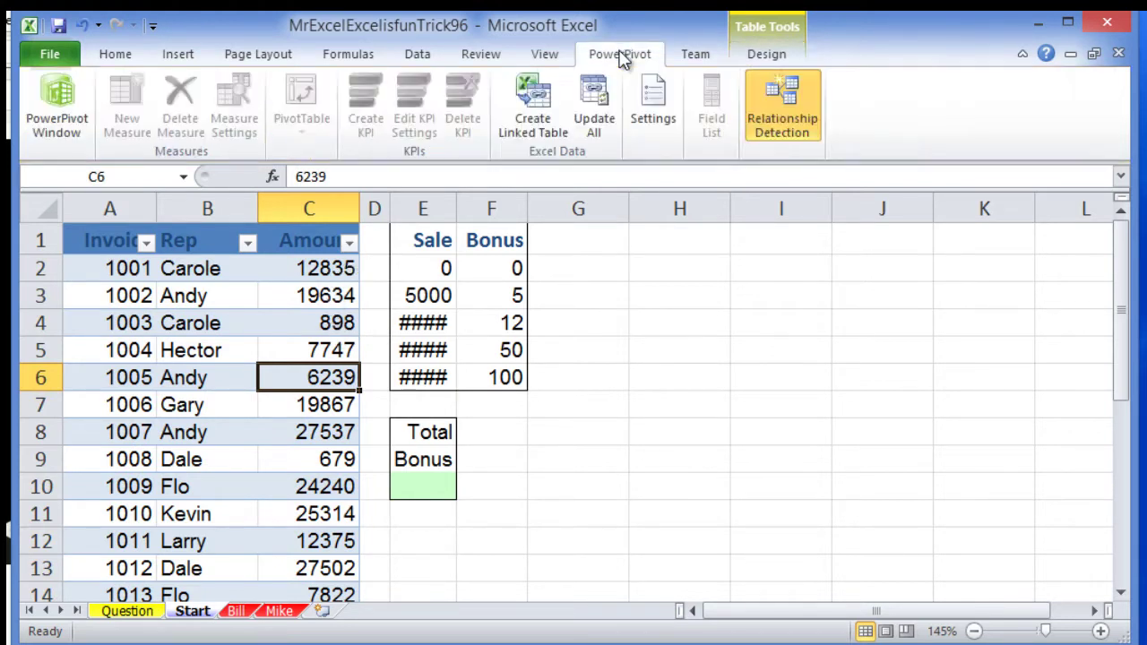
pyautogui.click(536, 132)
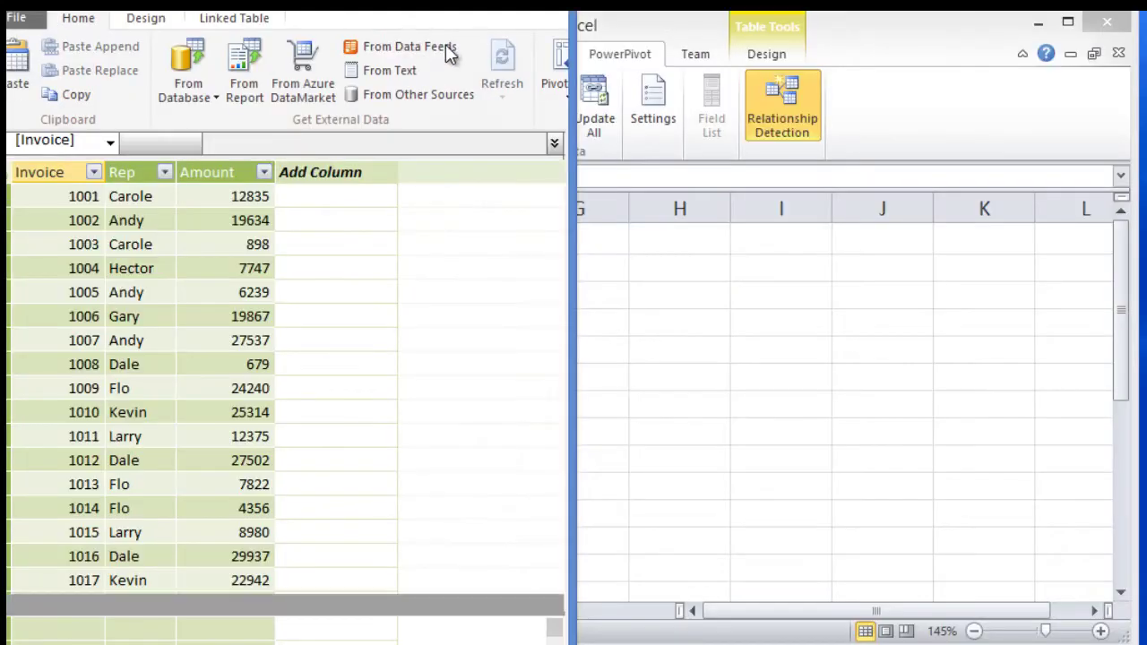
pyautogui.moveTo(448, 51); pyautogui.dragTo(327, 27)
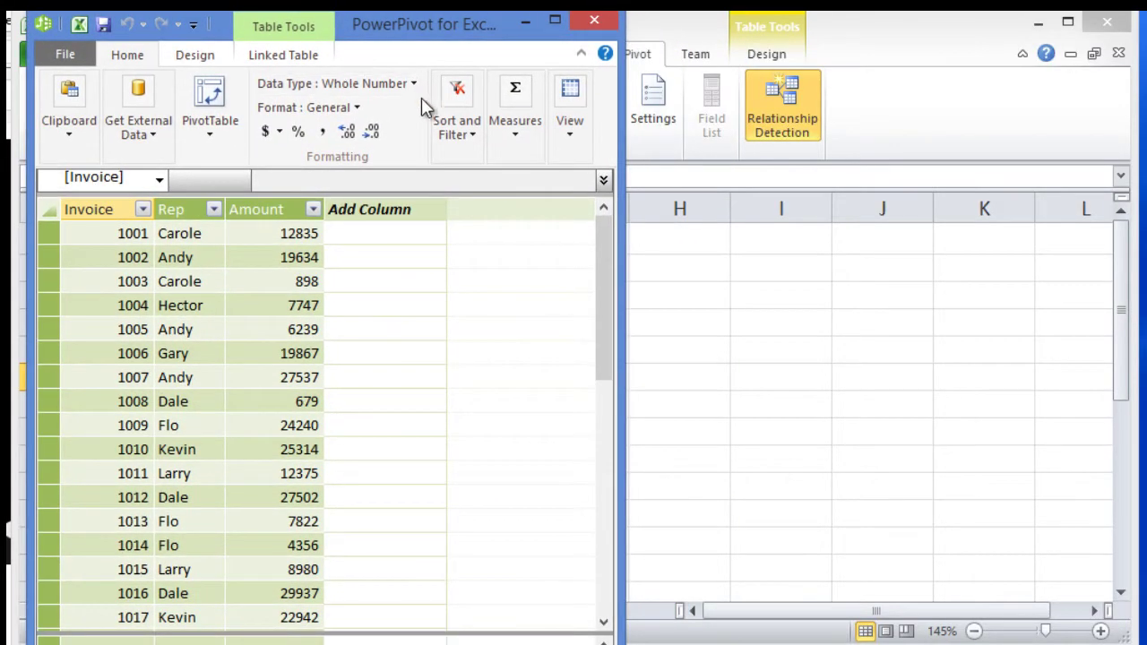
# Insert an empty PowerPivot PivotTable on the existing Start sheet at cell H5
pyautogui.click(215, 132)
pyautogui.click(228, 158)
pyautogui.click(368, 367)
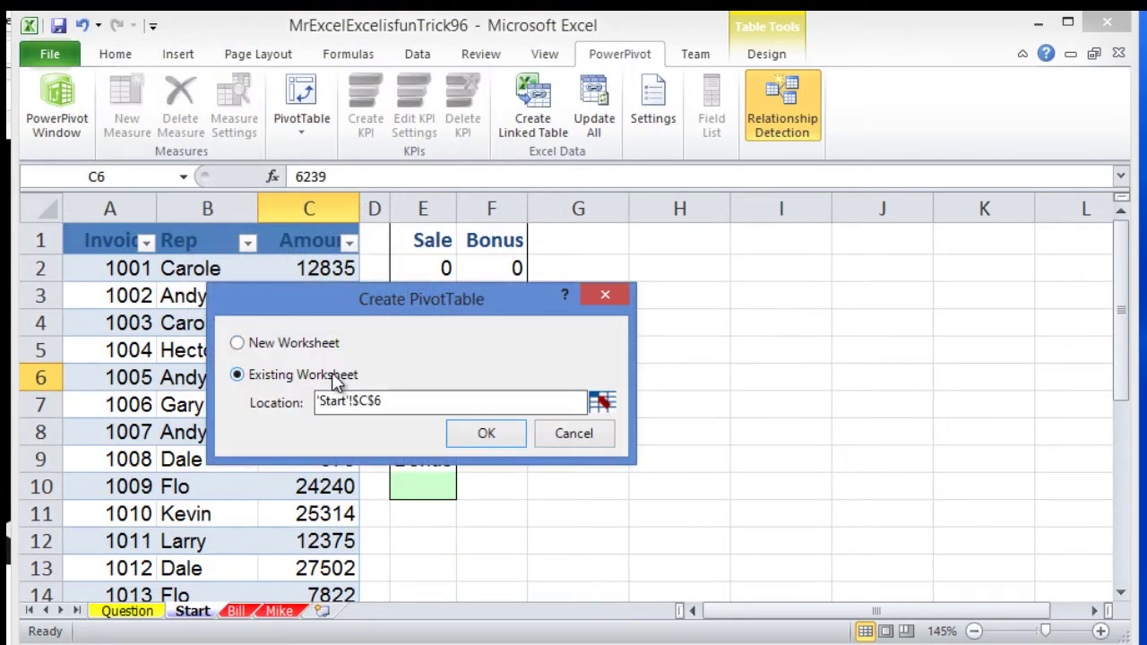
pyautogui.click(461, 435)
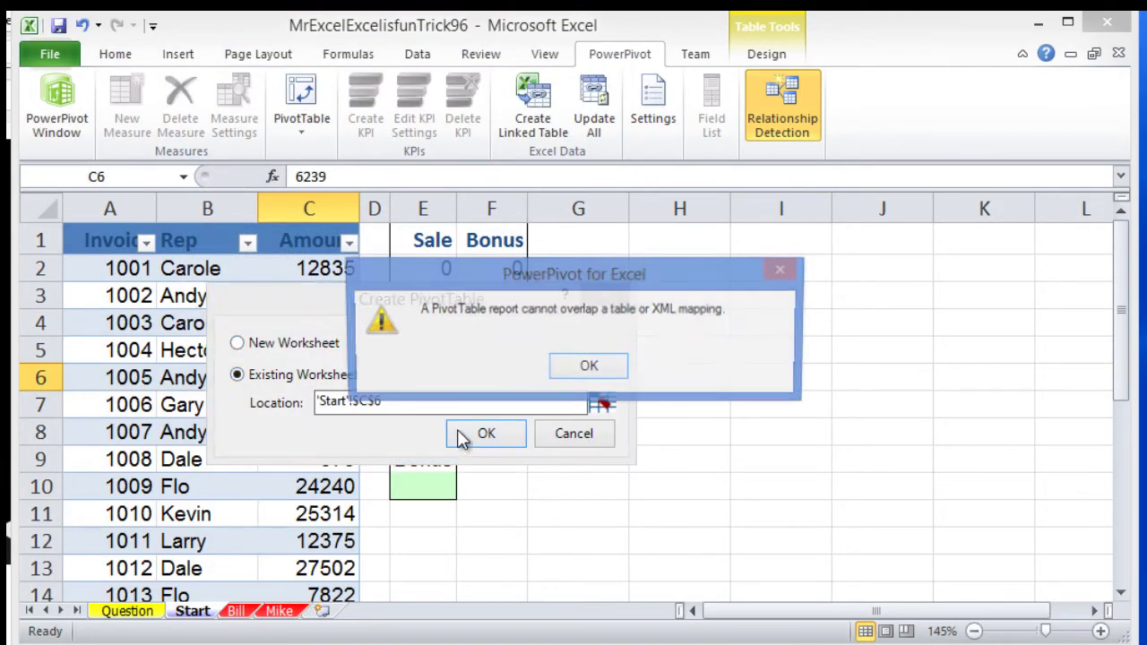
pyautogui.click(586, 368)
pyautogui.click(596, 400)
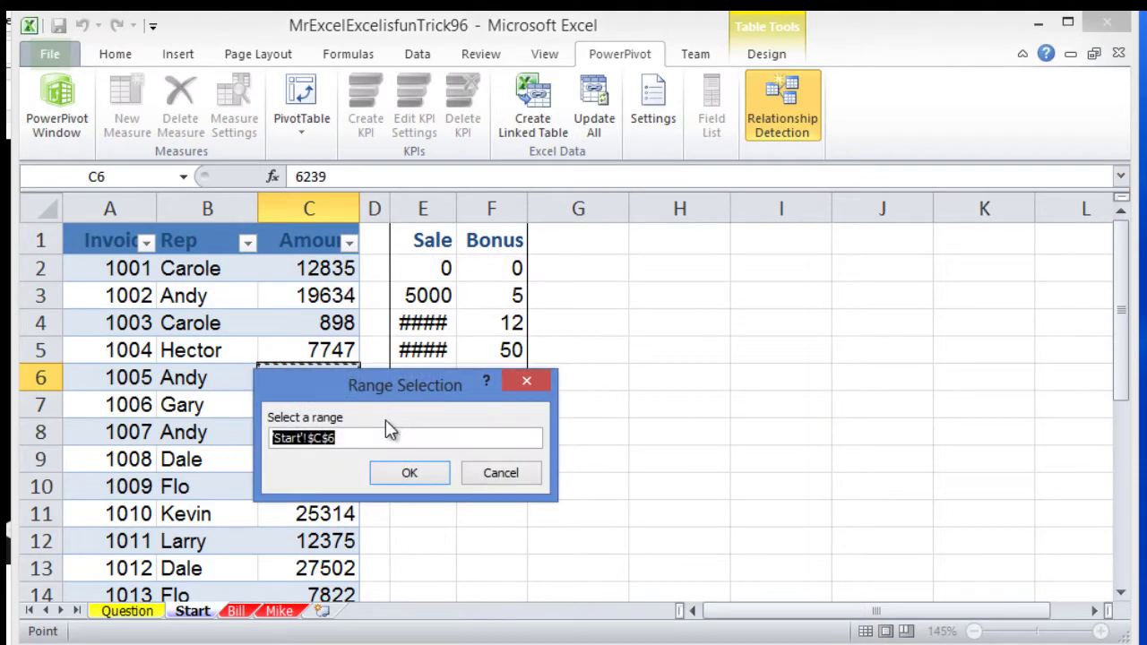
pyautogui.click(615, 350)
pyautogui.click(658, 347)
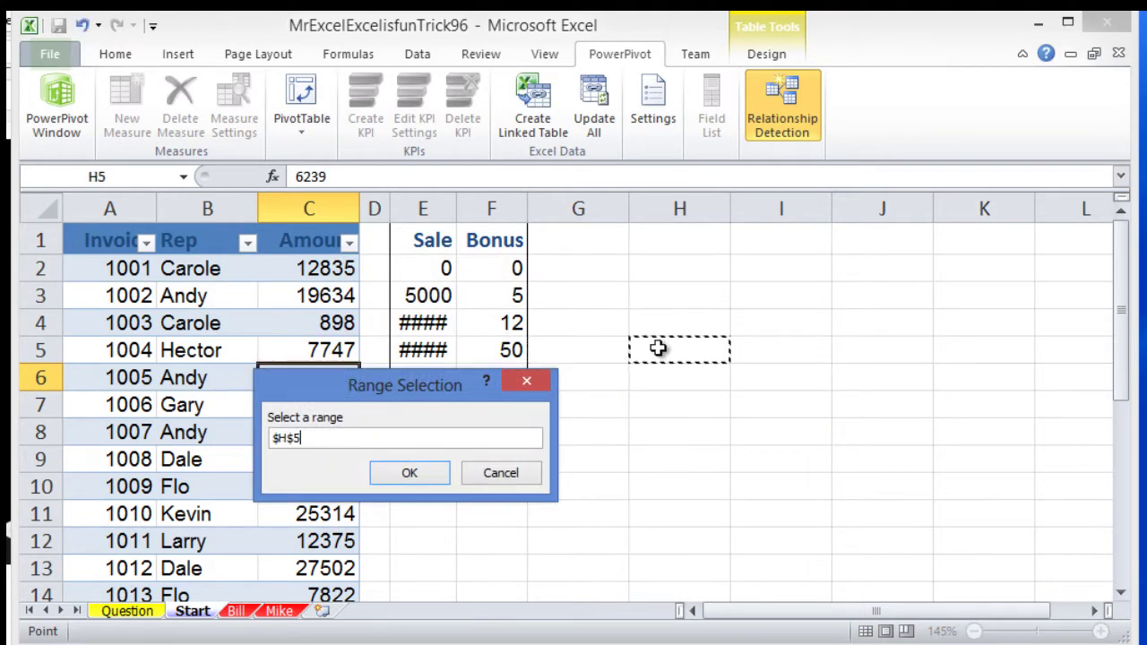
pyautogui.click(436, 469)
pyautogui.click(476, 438)
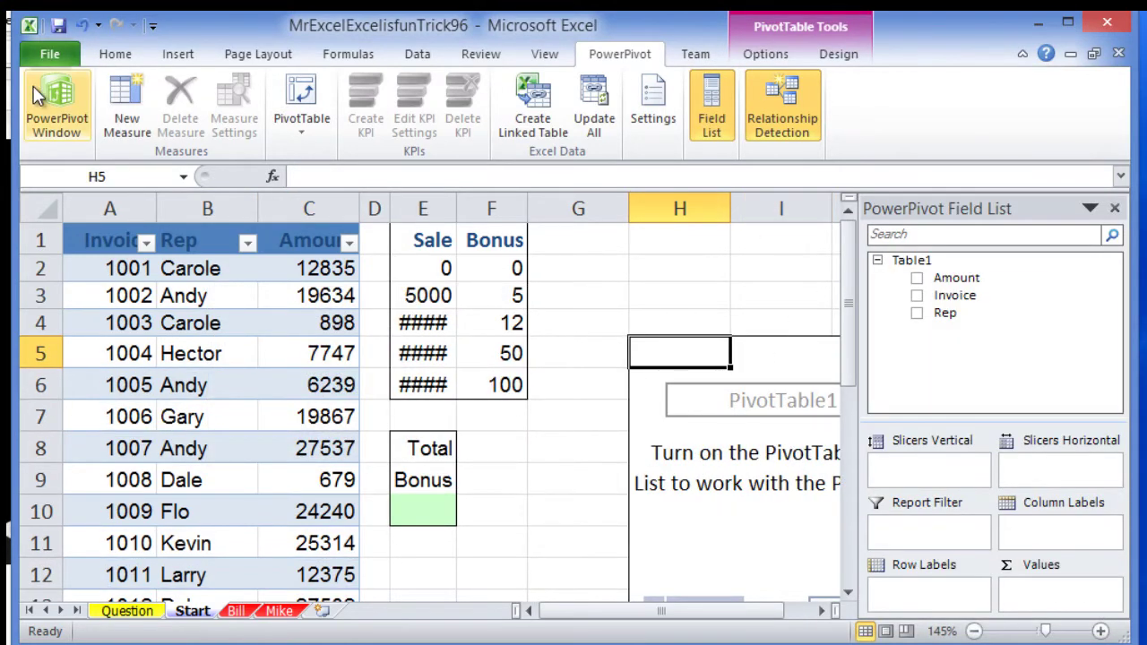
pyautogui.click(67, 112)
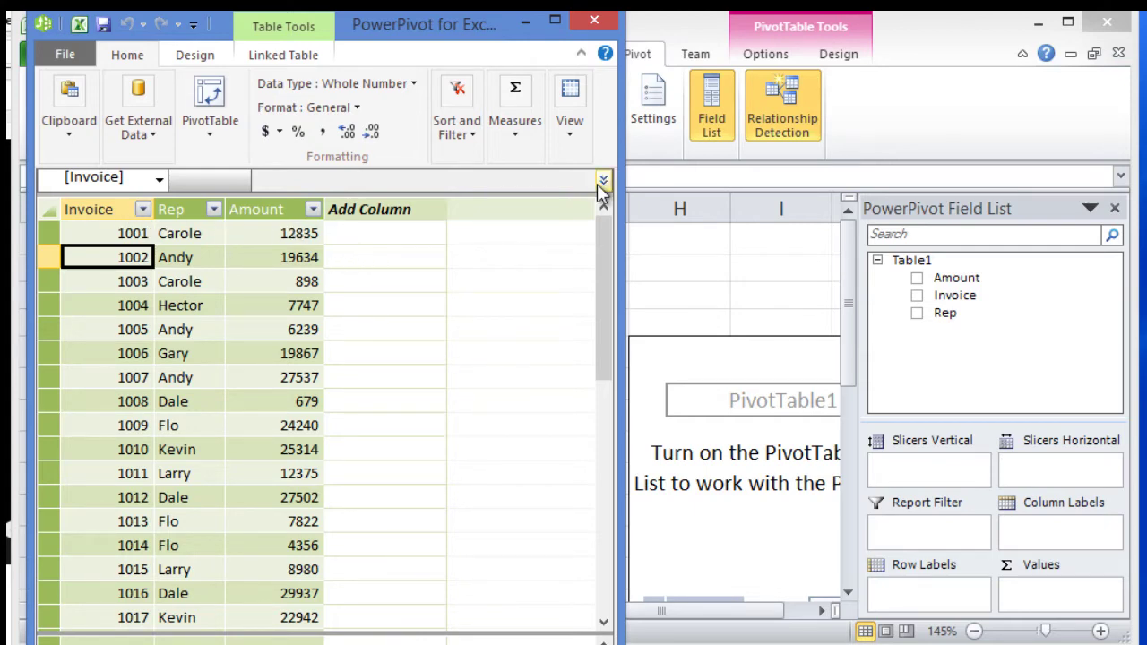
# Autofit column E so the Sale values show and select the Sale/Bonus range E1:F6
pyautogui.click(595, 19)
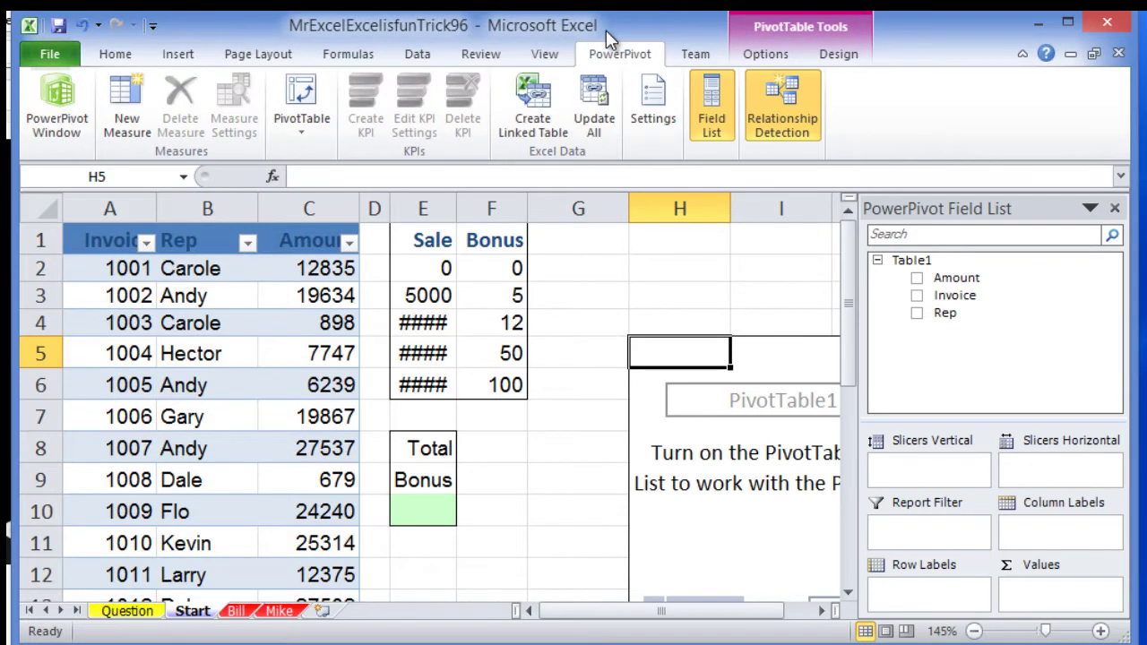
pyautogui.moveTo(445, 243); pyautogui.dragTo(502, 385)
pyautogui.doubleClick(457, 207)
pyautogui.click(486, 350)
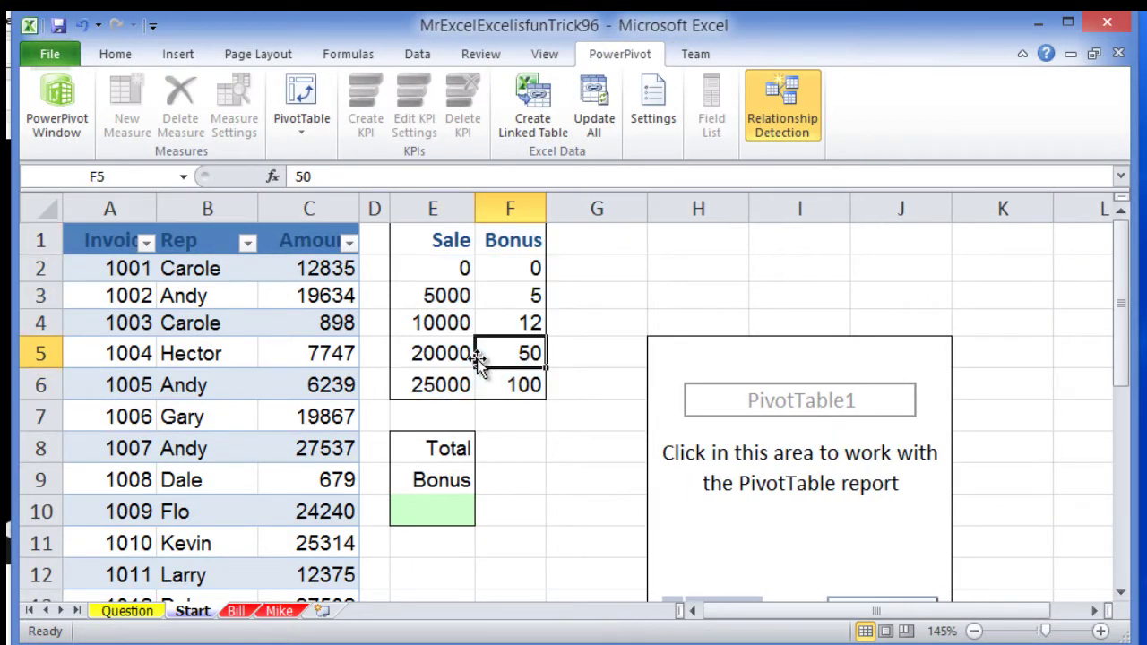
pyautogui.click(457, 301)
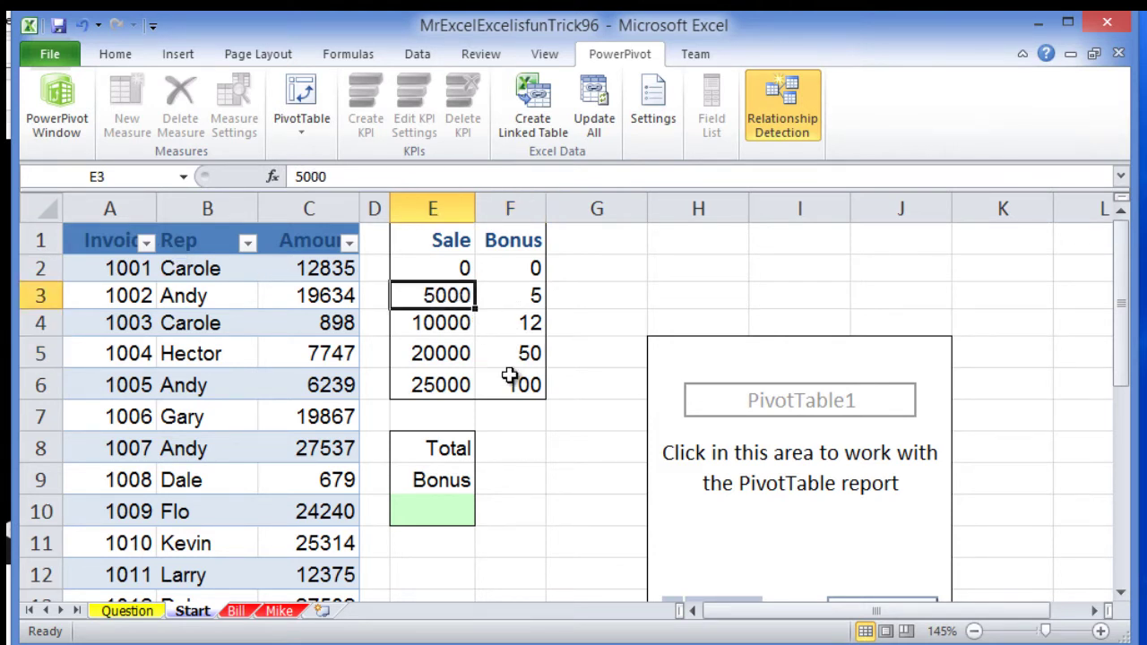
pyautogui.click(513, 386)
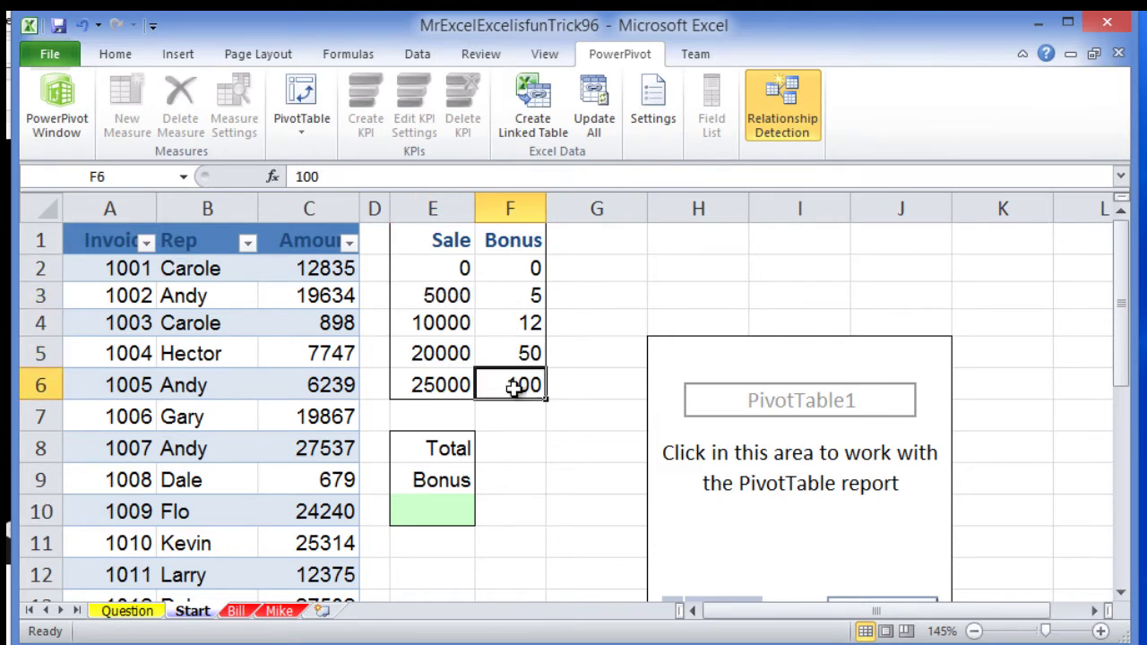
# Turn E1:F6 into an Excel table and link it into PowerPivot
pyautogui.hotkey('ctrl', 't')
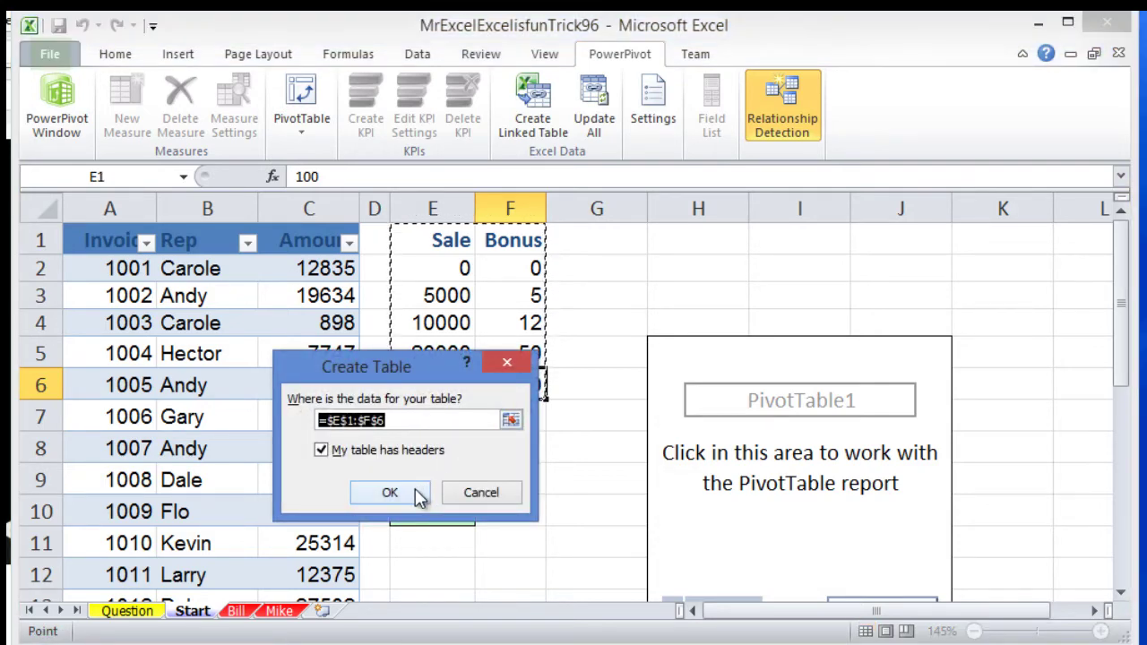
pyautogui.click(414, 493)
pyautogui.click(515, 323)
pyautogui.click(623, 54)
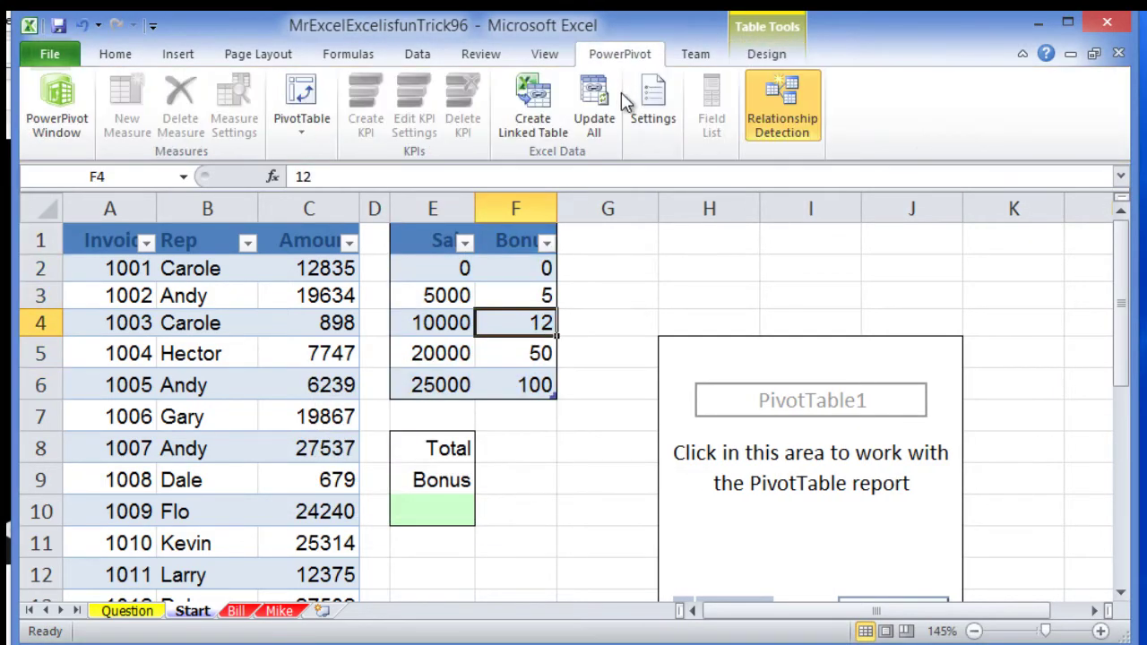
pyautogui.click(547, 131)
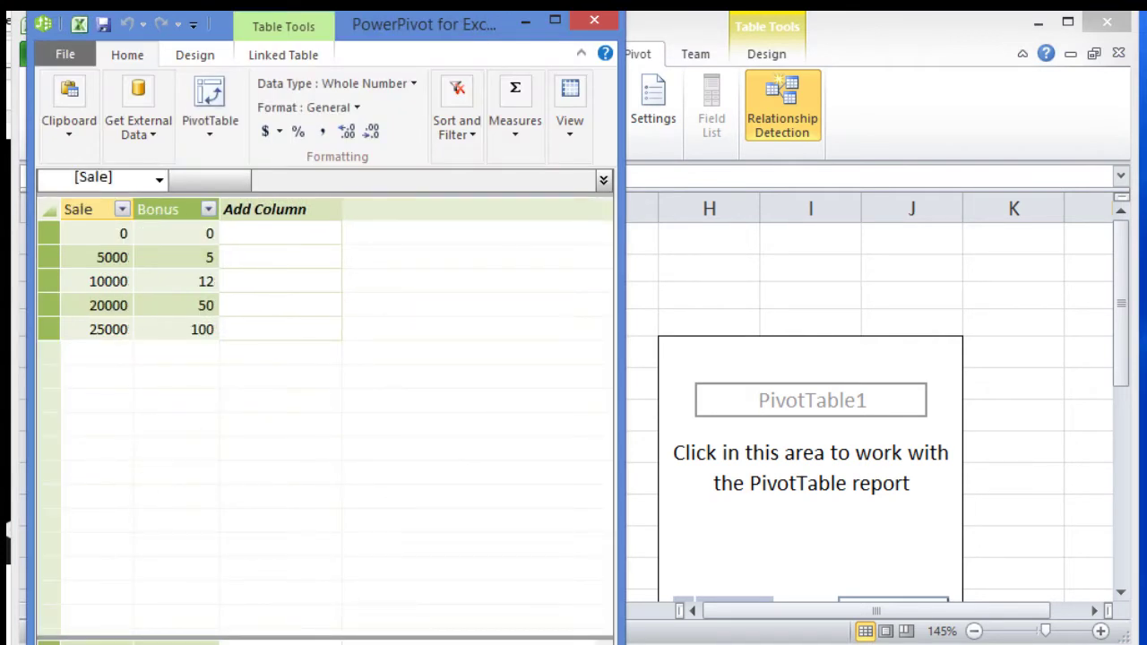
# Reposition the PowerPivot window and view the Table2 Sale/Bonus lookup before returning to Table1
pyautogui.click(90, 643)
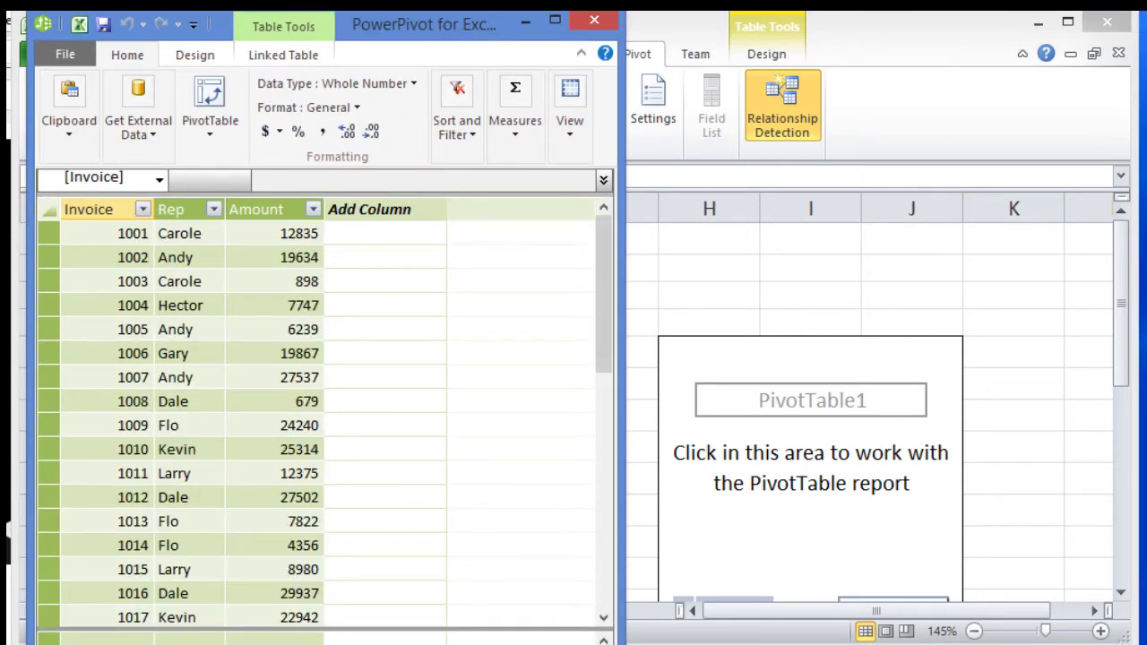
pyautogui.moveTo(407, 26); pyautogui.dragTo(507, 14)
pyautogui.moveTo(599, 2); pyautogui.dragTo(502, 18)
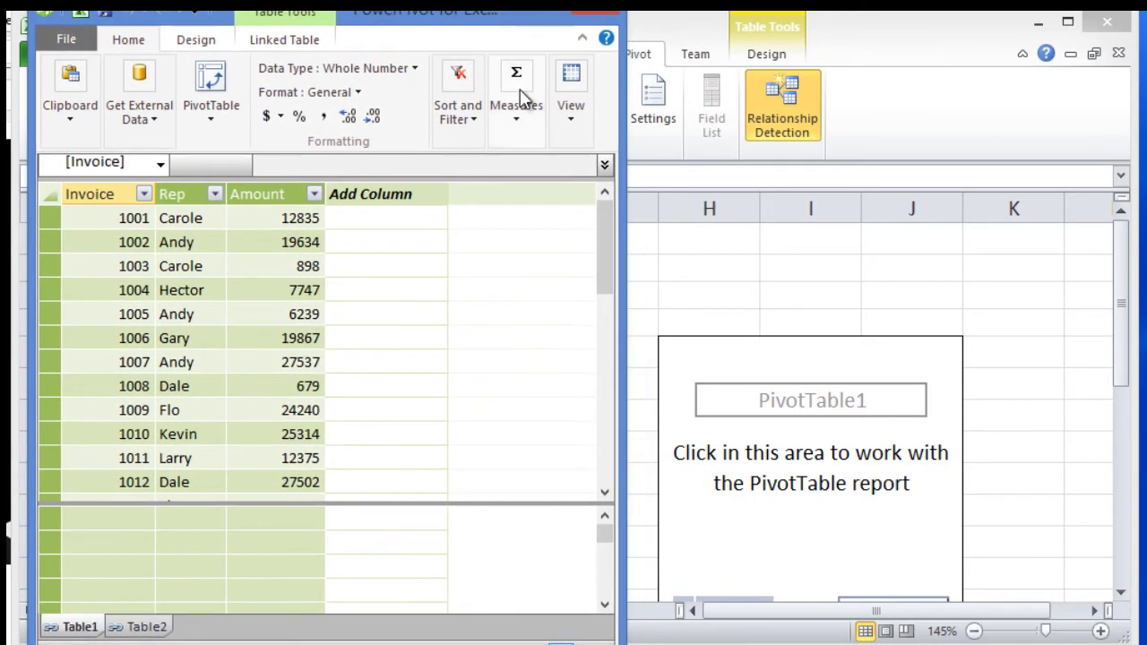
pyautogui.click(117, 628)
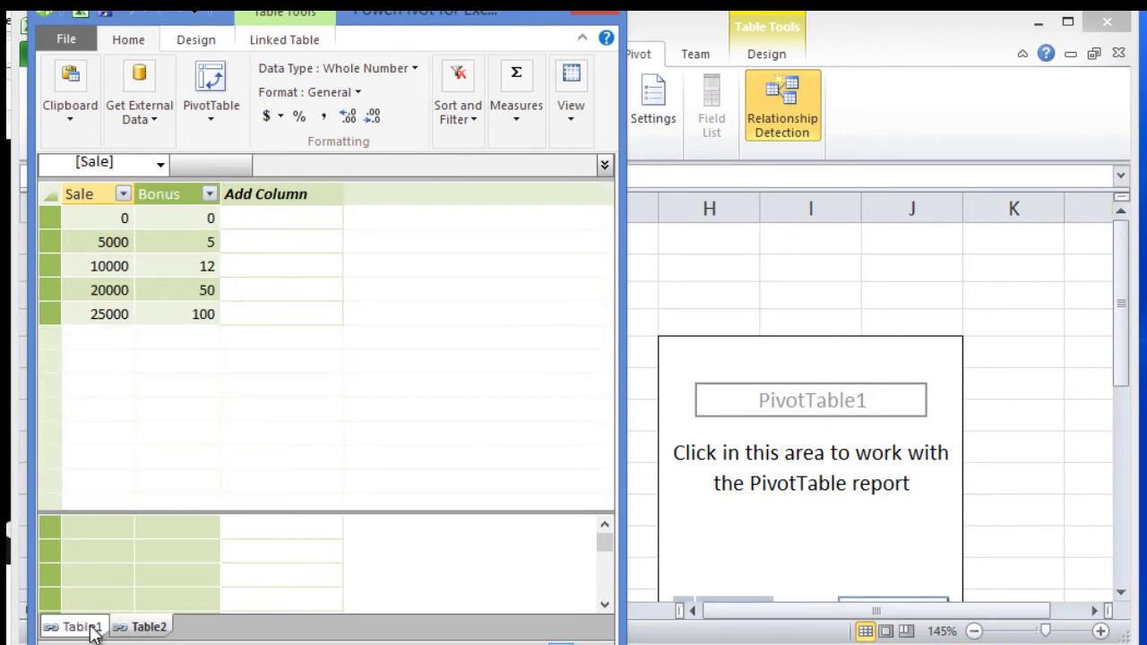
pyautogui.click(94, 631)
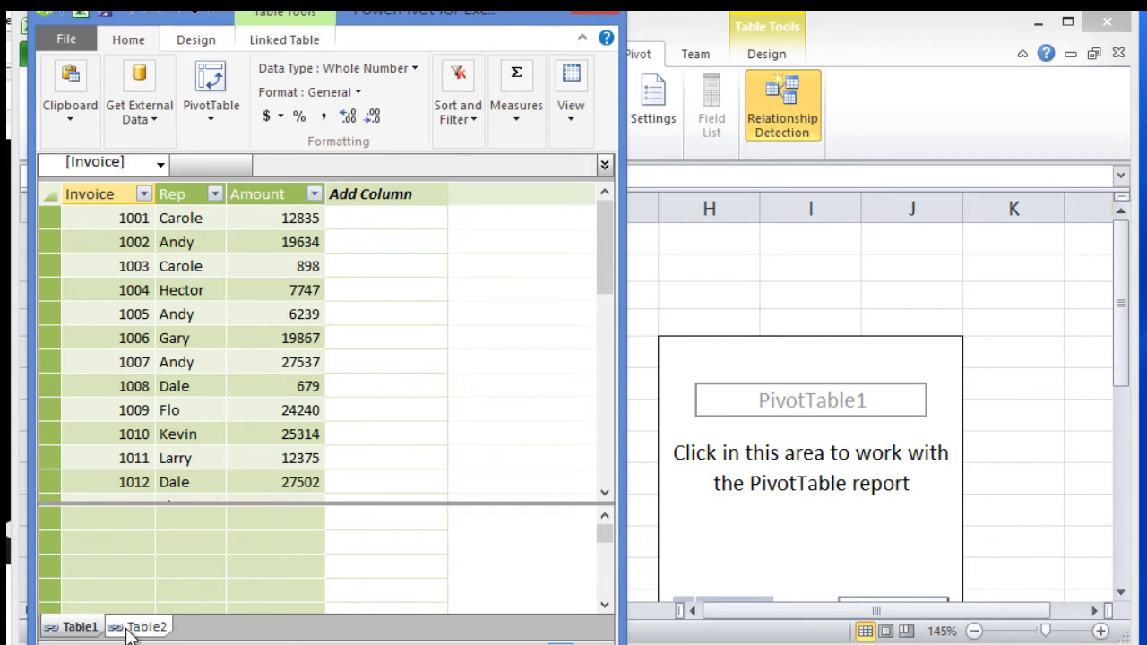
# Start a new Table1 column formula =CALCULATE( MAX( Table2[Bonus]), in the expanded formula bar
pyautogui.click(366, 225)
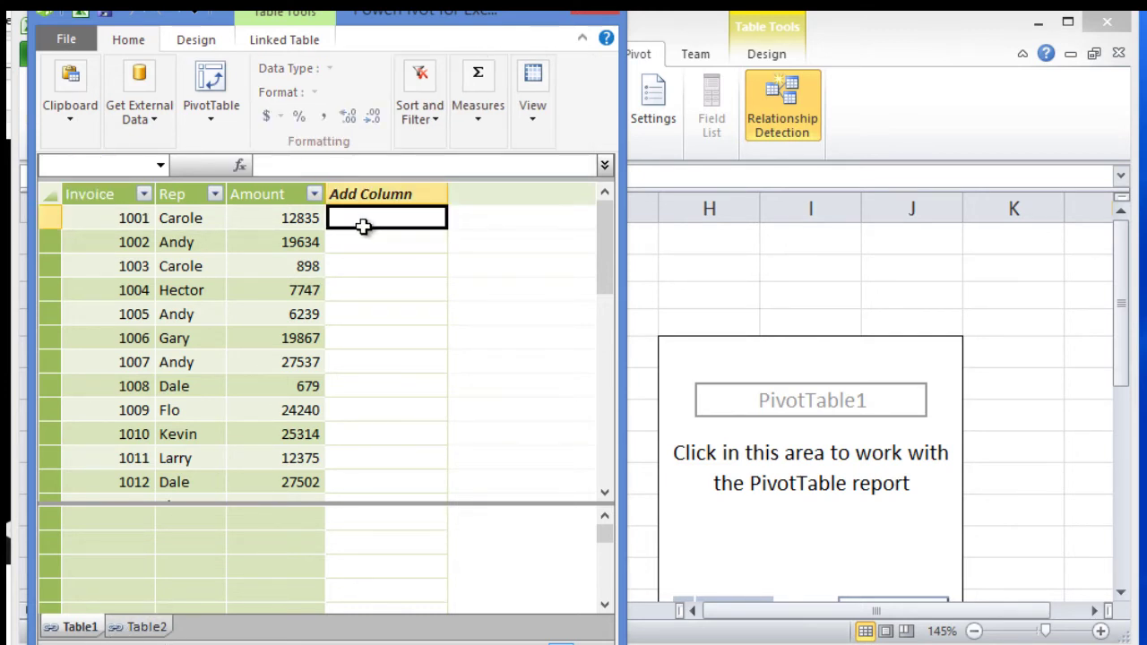
pyautogui.click(358, 165)
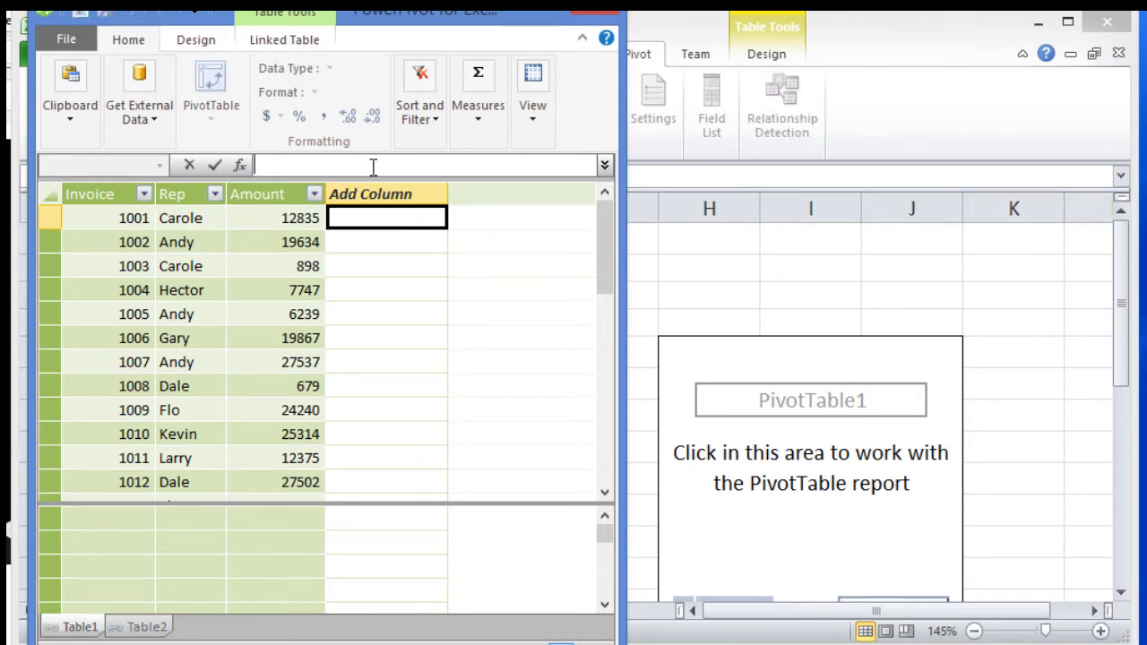
pyautogui.write('=')
pyautogui.click(605, 166)
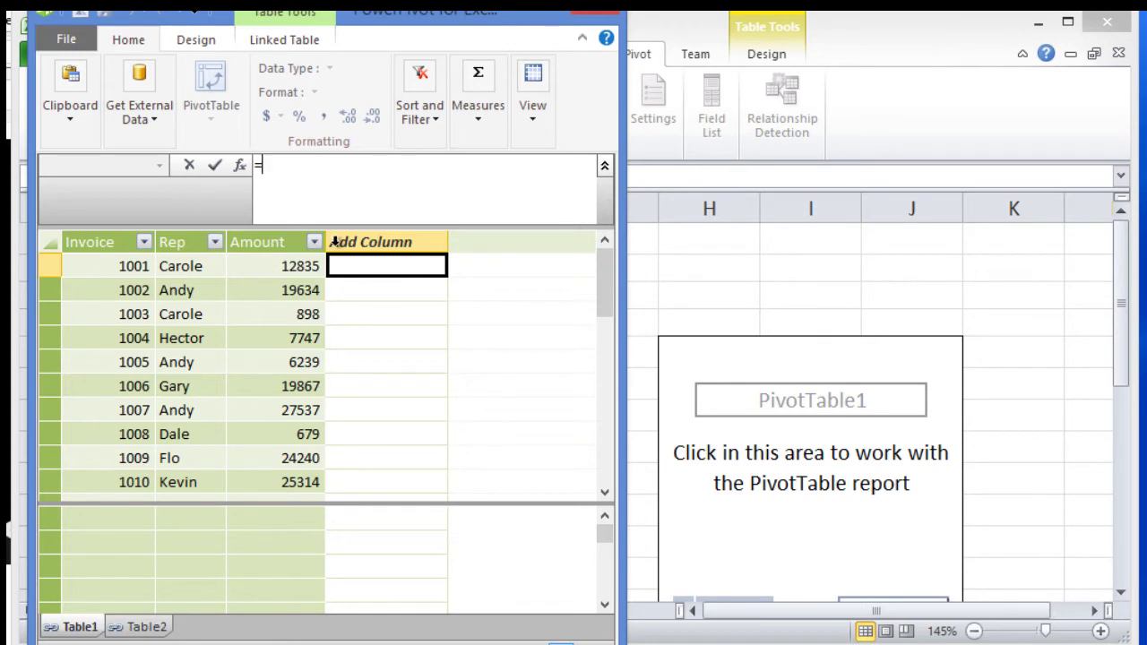
pyautogui.write('ca')
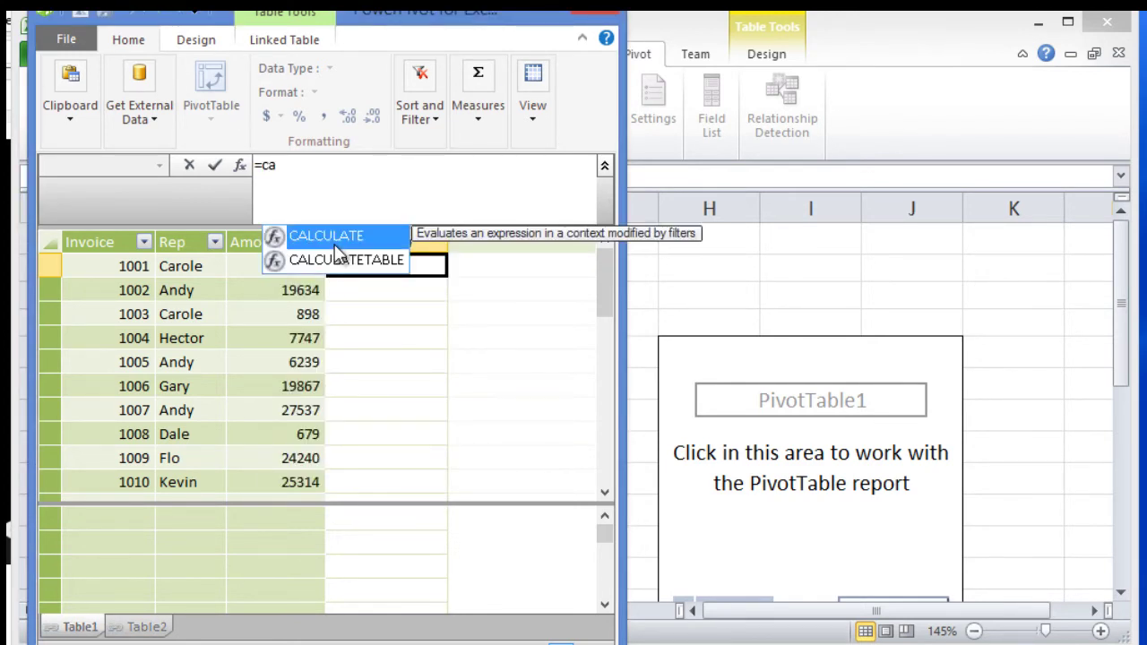
pyautogui.doubleClick(336, 238)
pyautogui.write('m')
pyautogui.press('Tab')
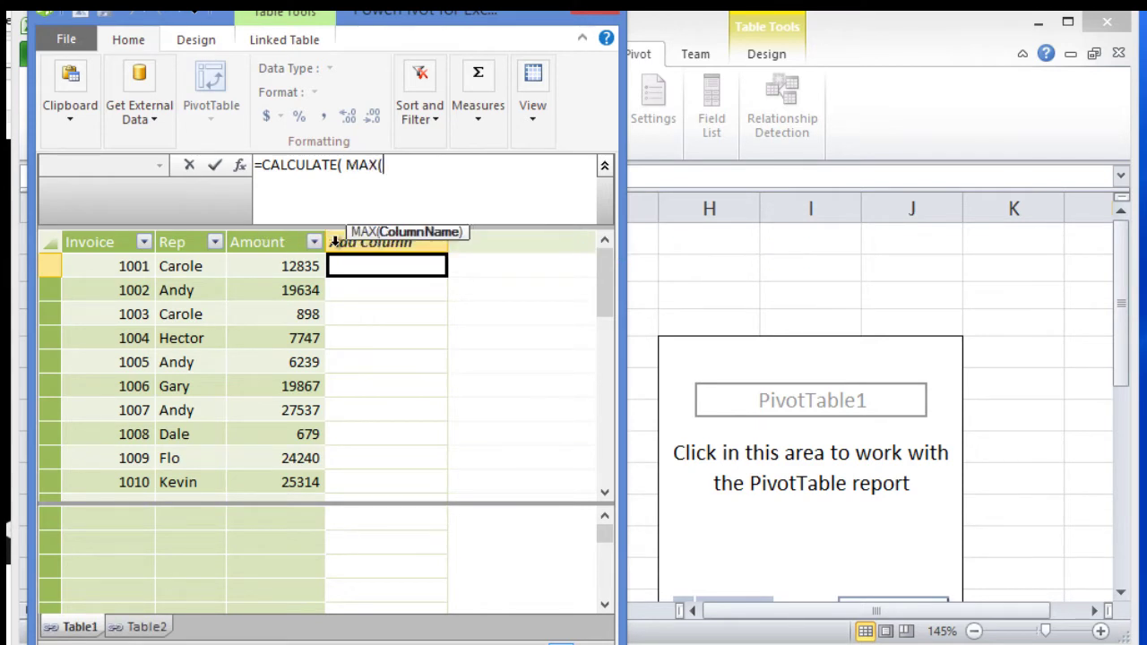
pyautogui.write('tab')
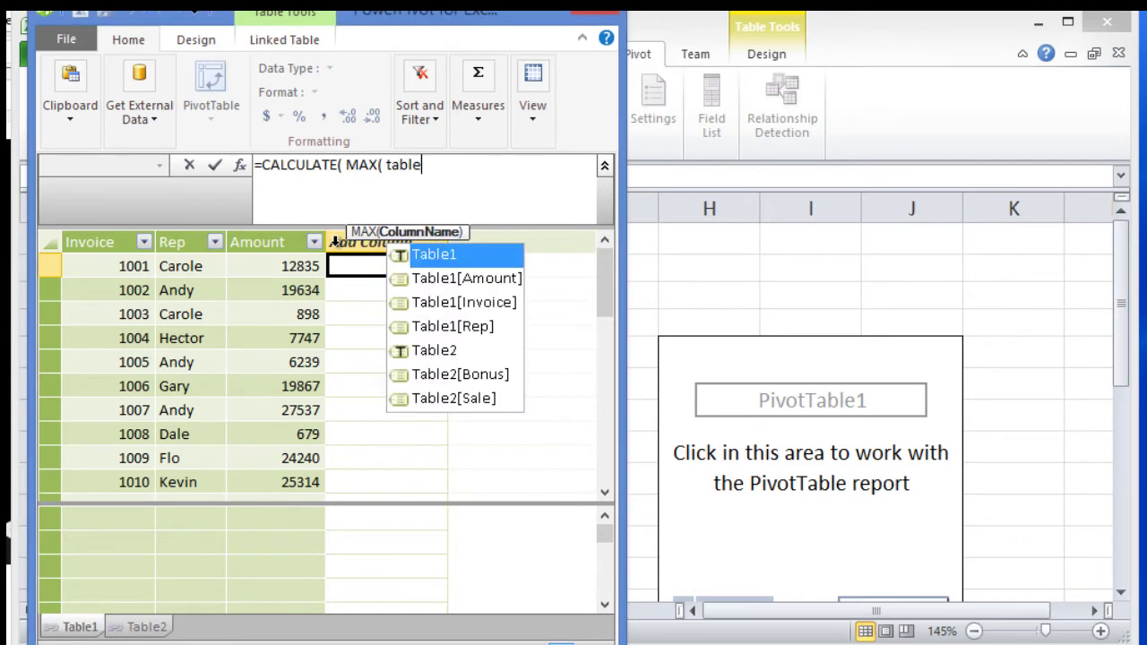
pyautogui.write('le')
pyautogui.press('Down')
pyautogui.press('Down')
pyautogui.press('Down')
pyautogui.press('Down')
pyautogui.press('Down')
pyautogui.press('Tab')
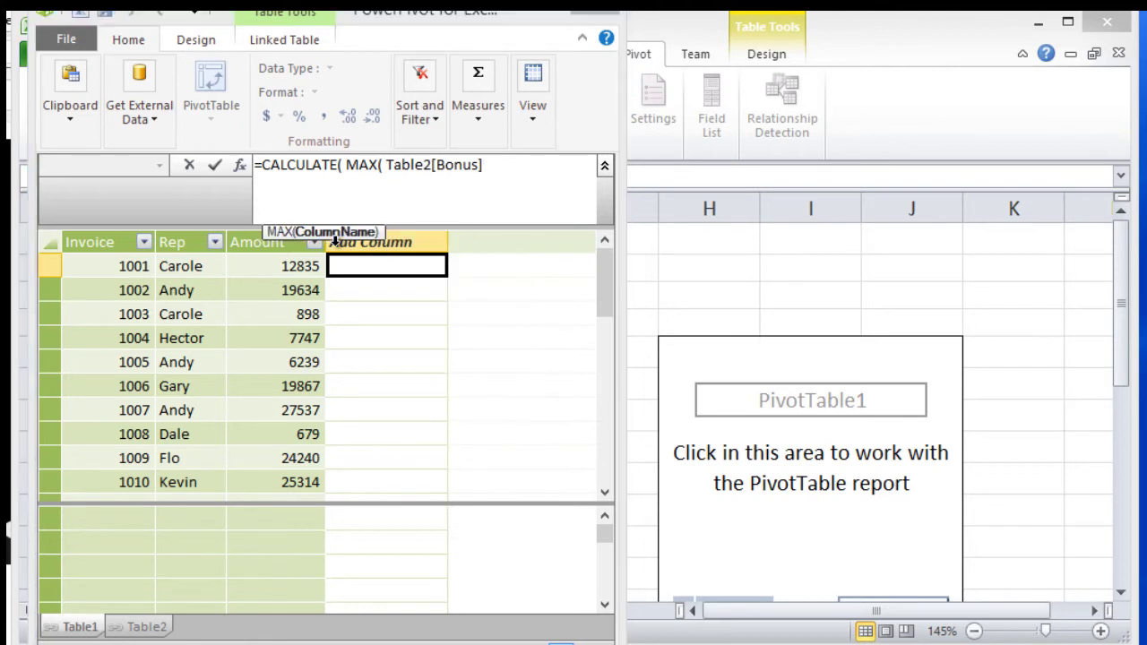
pyautogui.write('),')
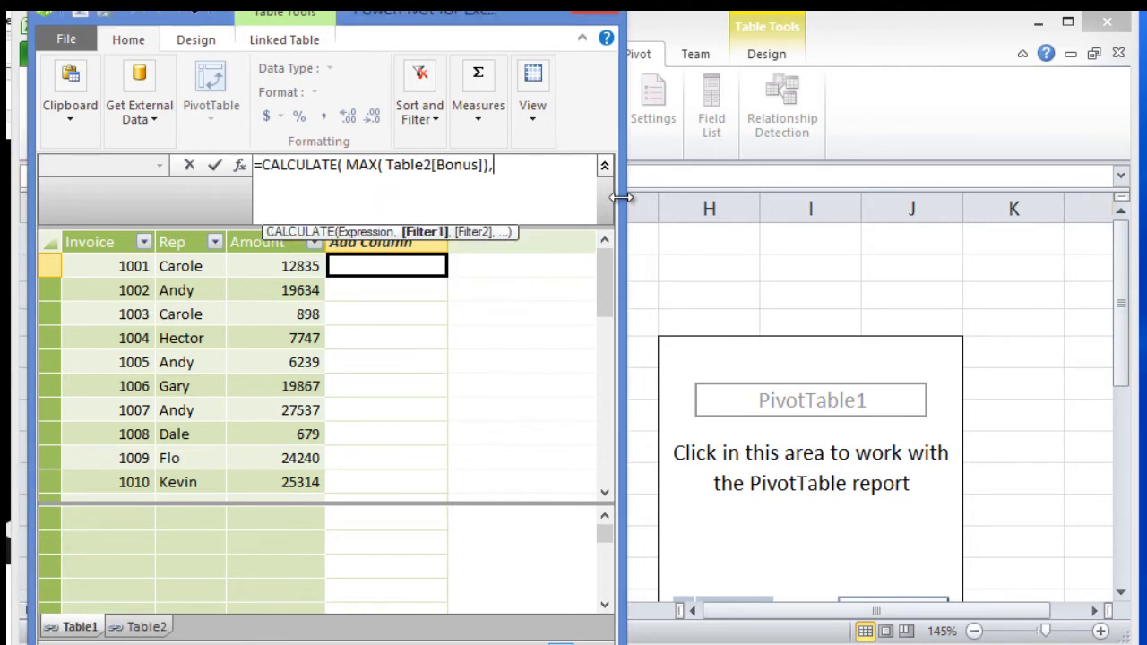
# Complete it with FILTER( Table2, [Amount] >= Table2[Sale]) ) and commit the formula
pyautogui.moveTo(617, 200); pyautogui.dragTo(1050, 288)
pyautogui.write('Table1')
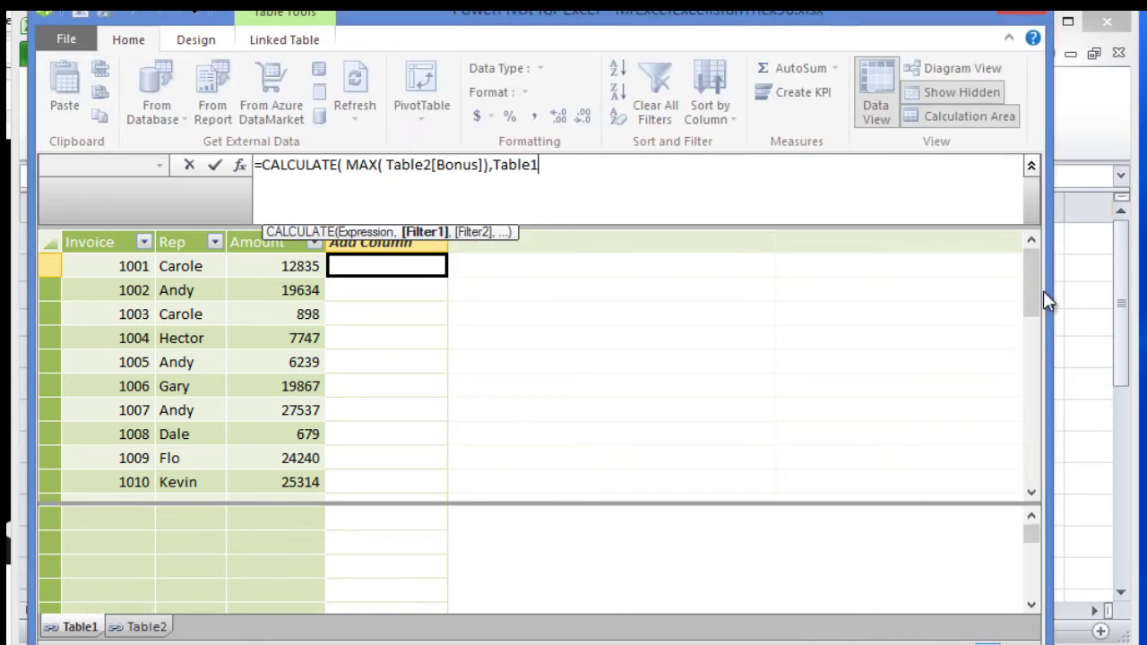
pyautogui.moveTo(538, 167); pyautogui.dragTo(494, 173)
pyautogui.write('filter')
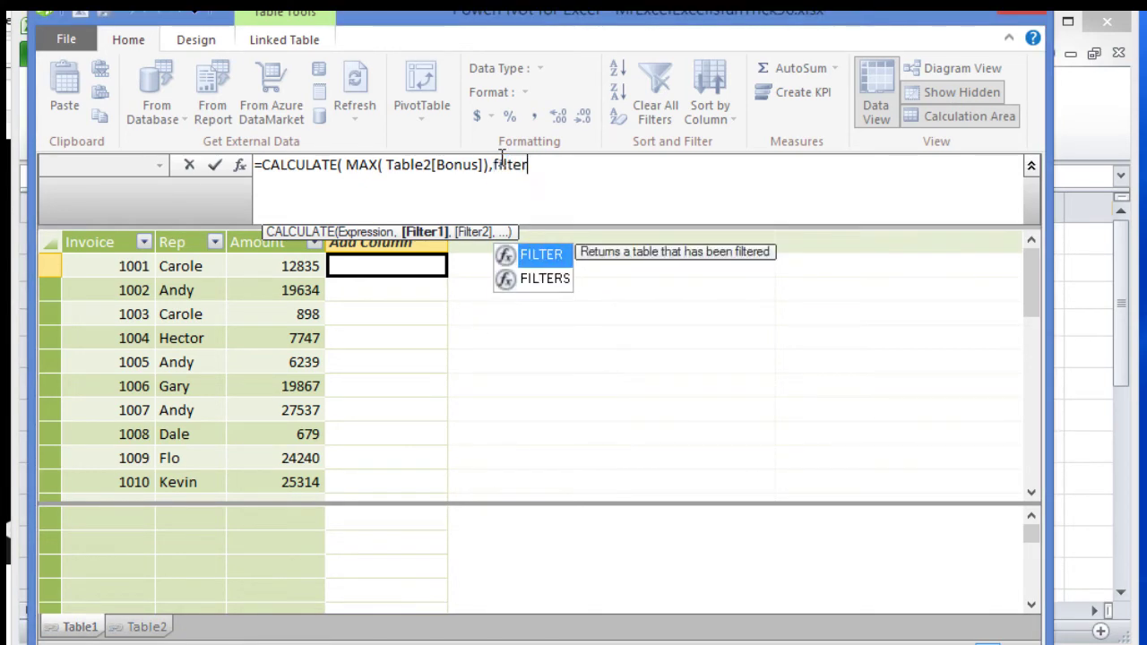
pyautogui.write('( tabl')
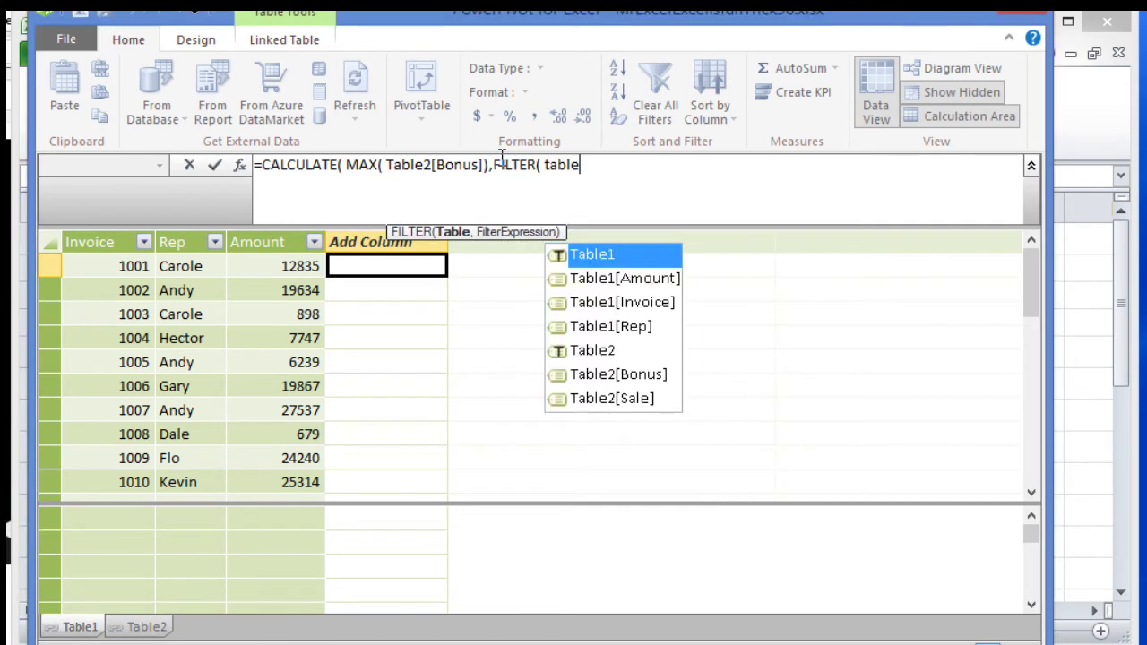
pyautogui.write('e')
pyautogui.press('Down')
pyautogui.press('Down')
pyautogui.press('Down')
pyautogui.press('Down')
pyautogui.press('Tab')
pyautogui.write(',')
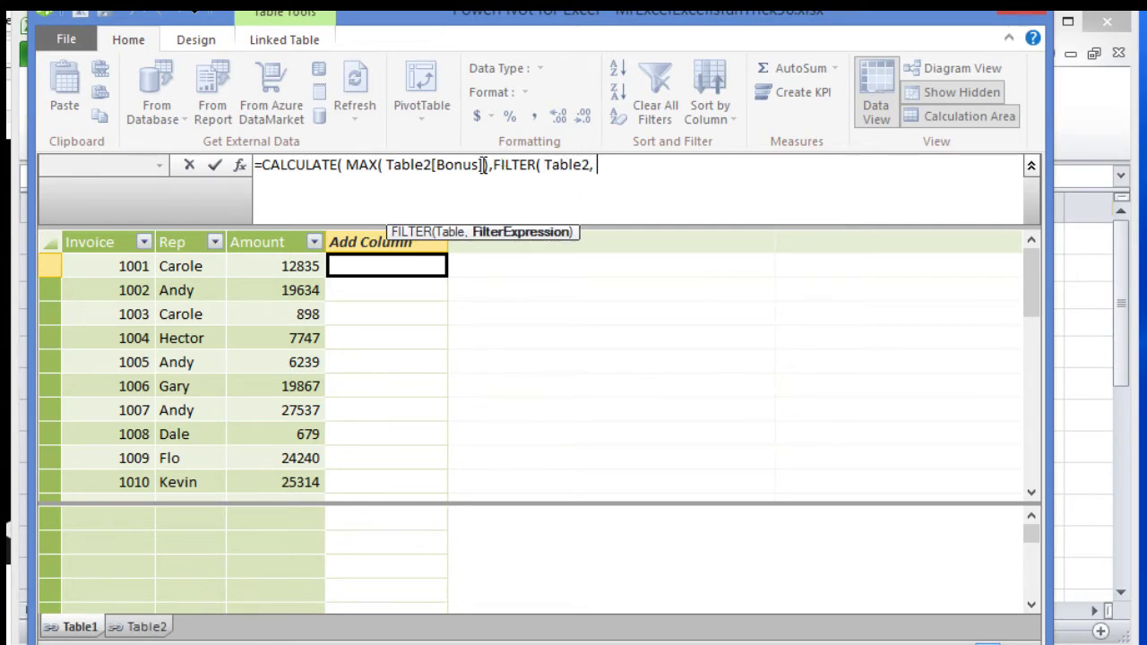
pyautogui.click(299, 267)
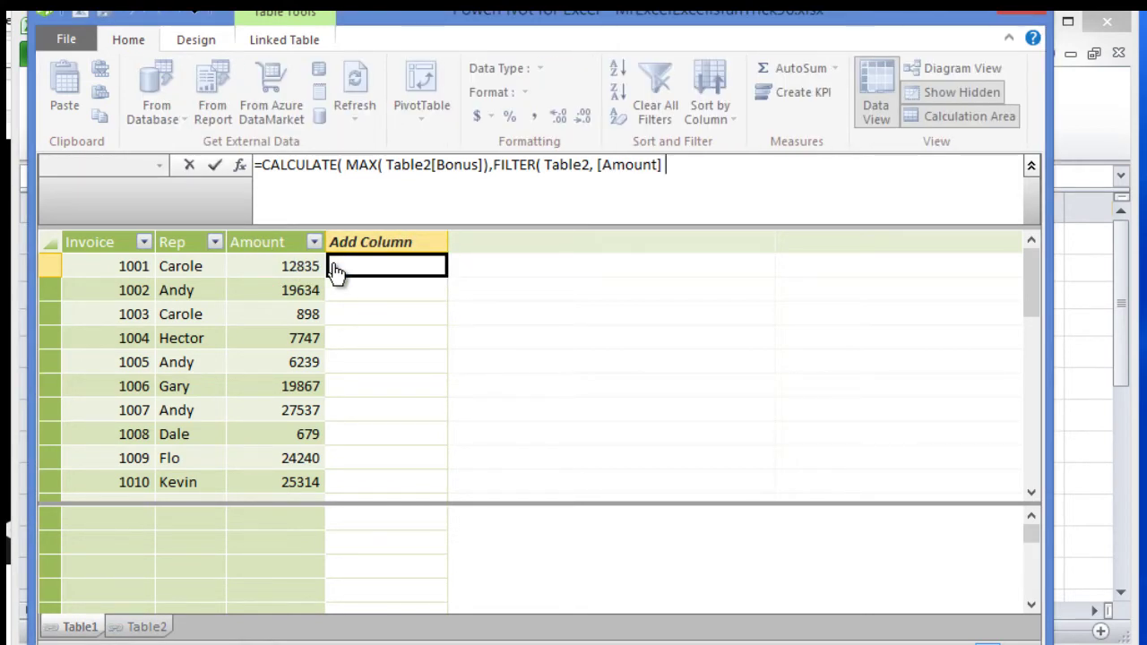
pyautogui.write('>')
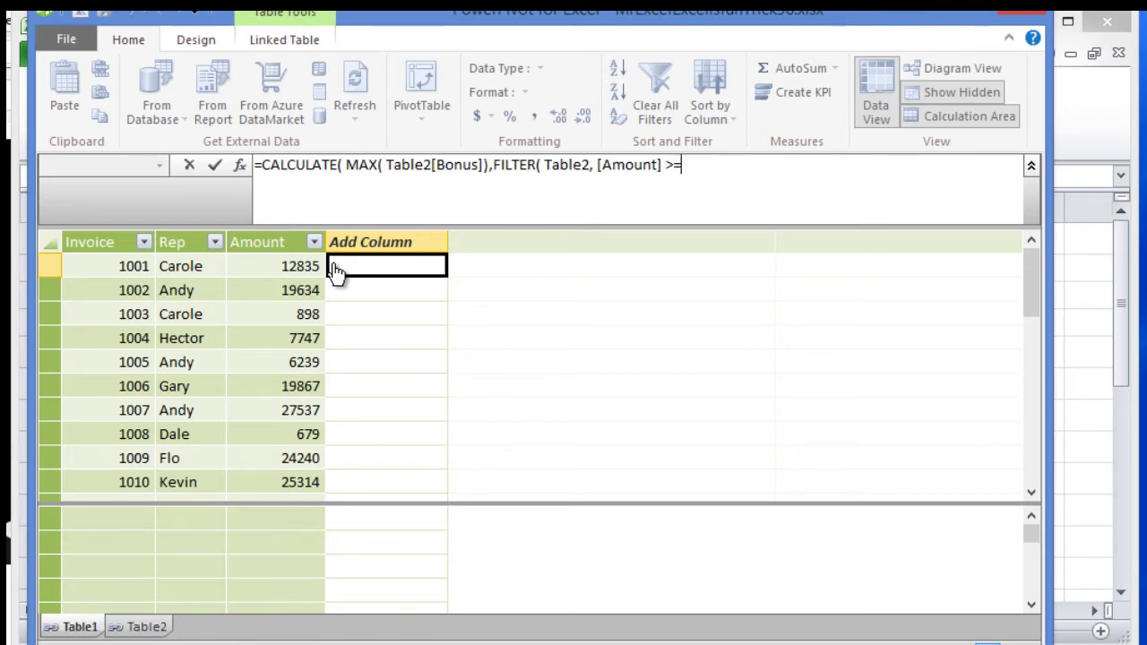
pyautogui.write('= table')
pyautogui.press('Down')
pyautogui.press('Down')
pyautogui.press('Down')
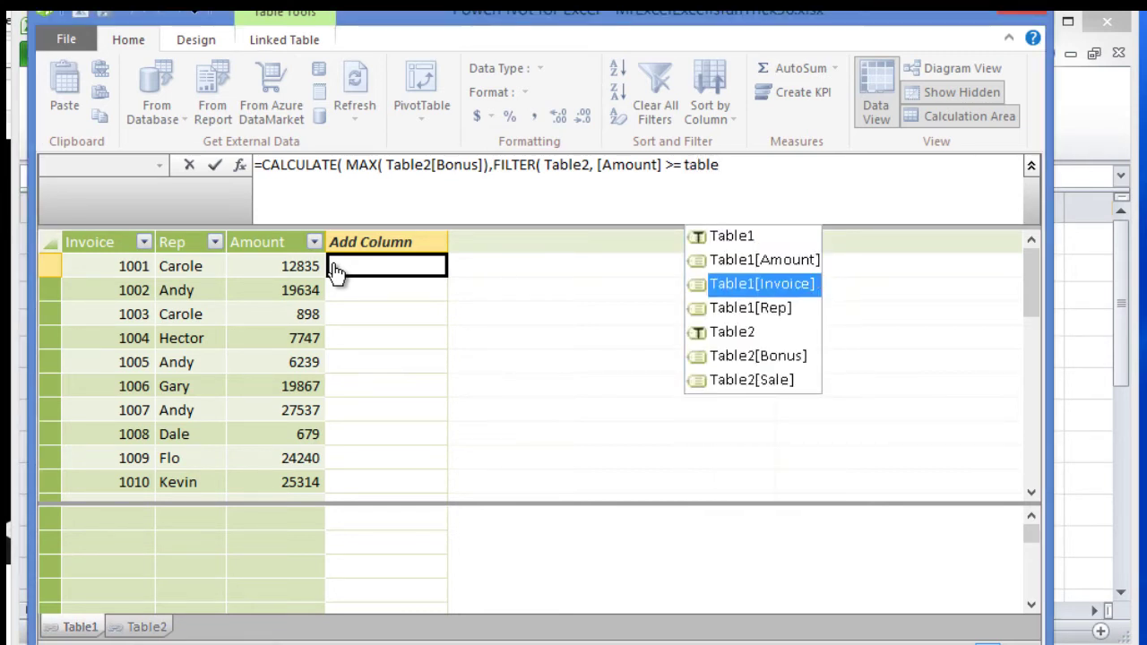
pyautogui.press('Down')
pyautogui.press('Down')
pyautogui.press('Down')
pyautogui.press('Tab')
pyautogui.write(')')
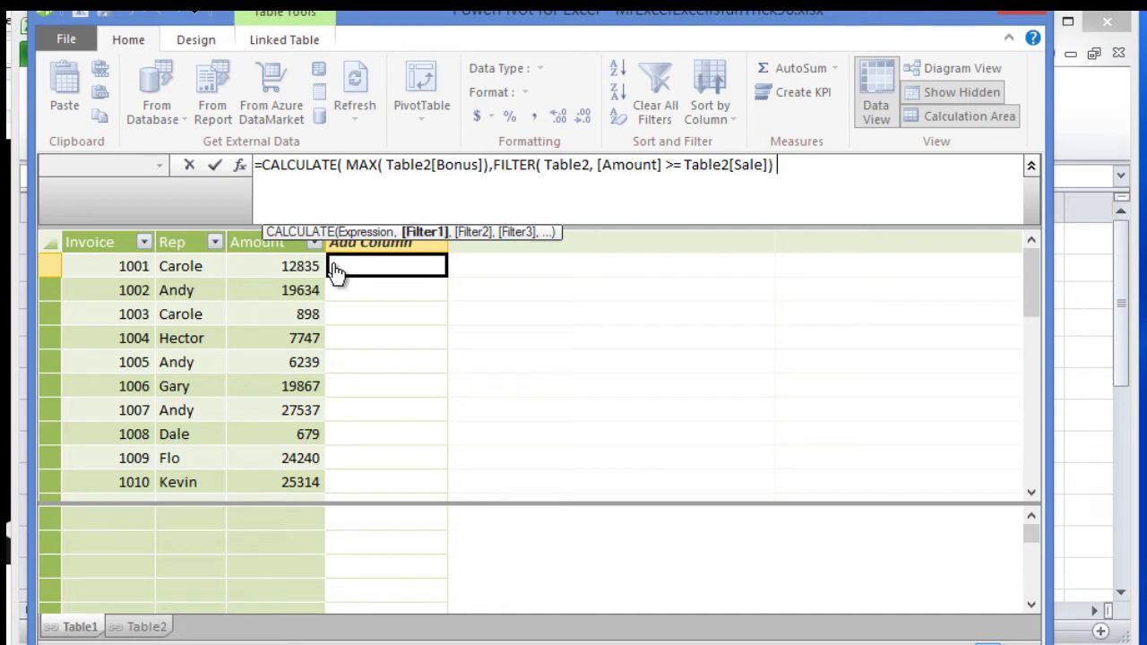
pyautogui.write(' )')
pyautogui.press('Return')
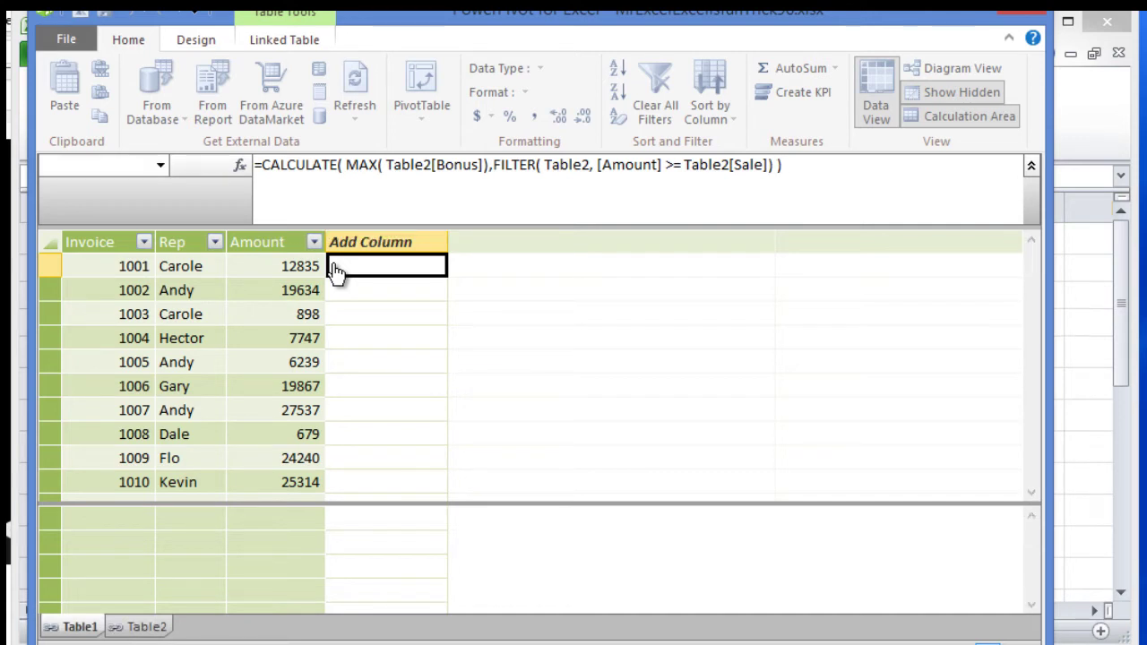
# Calculate the new column's bonuses and rename CalculatedColumn1 to Bonus
pyautogui.press('Return')
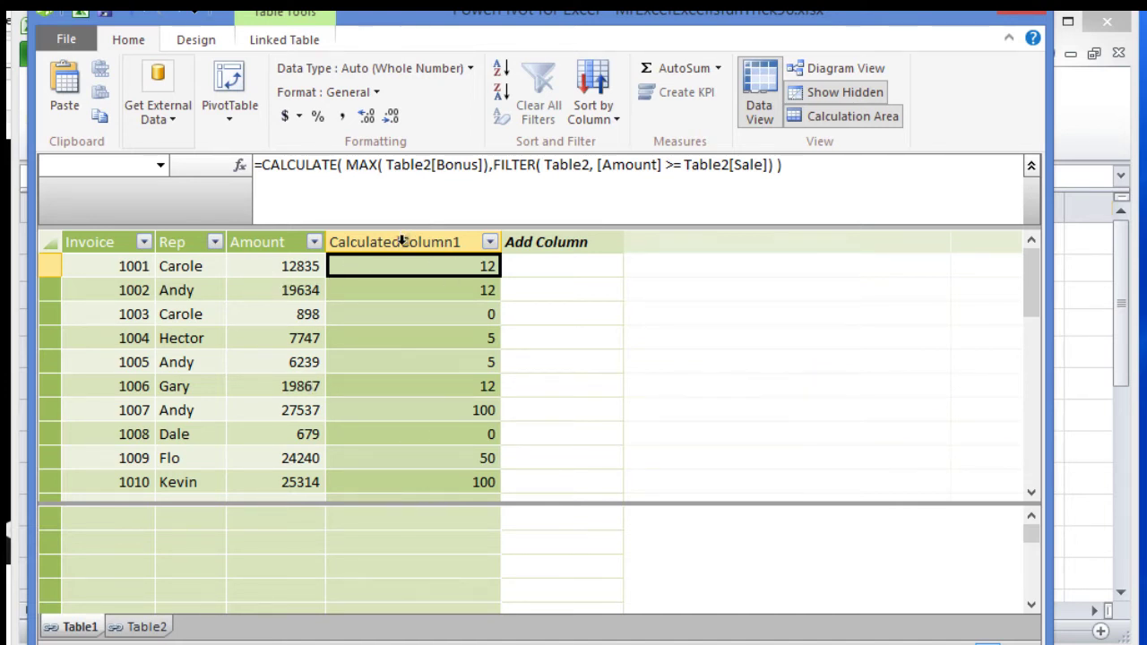
pyautogui.doubleClick(405, 238)
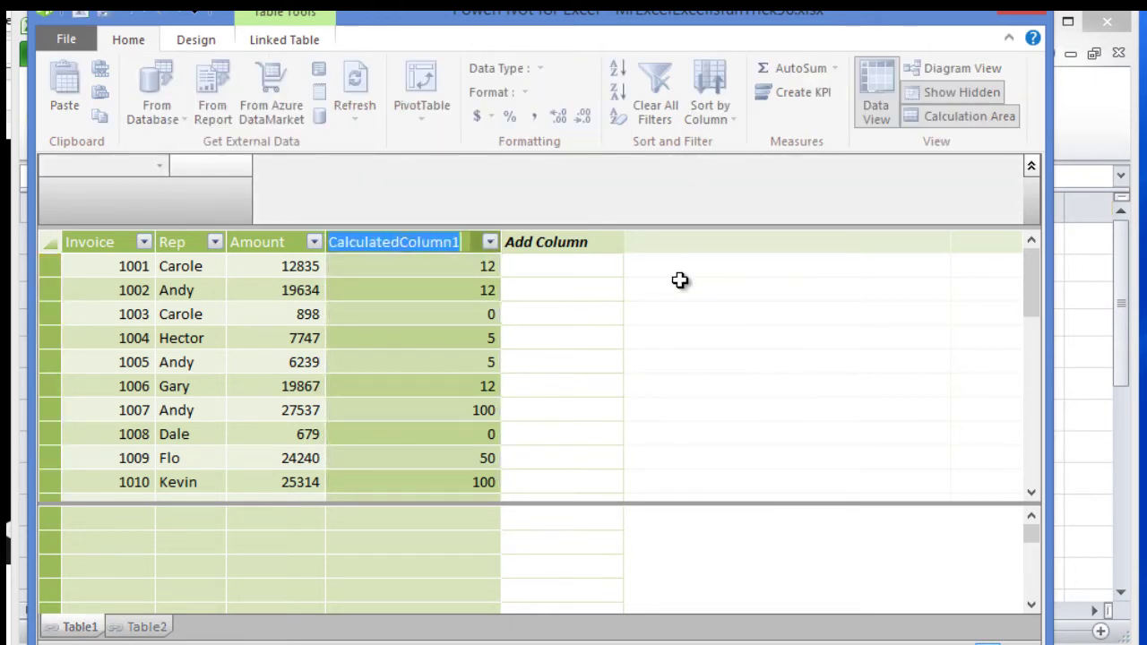
pyautogui.write('Bonus')
pyautogui.click(376, 338)
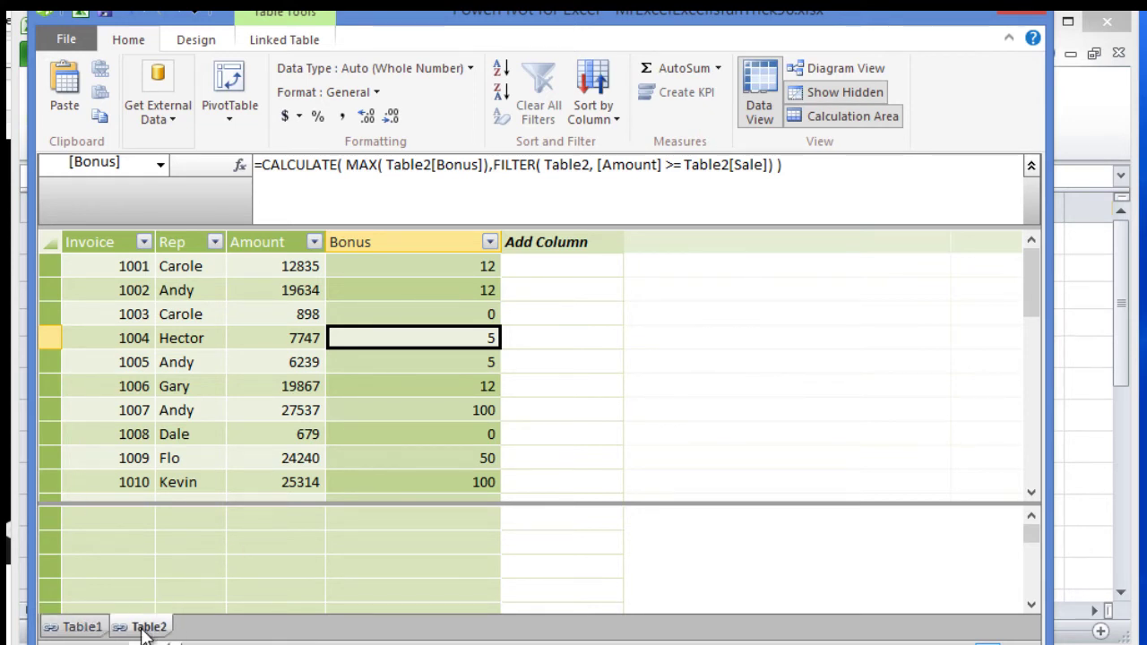
# Compare Table2's Sale/Bonus thresholds against invoice 1001's Amount in Table1
pyautogui.click(143, 631)
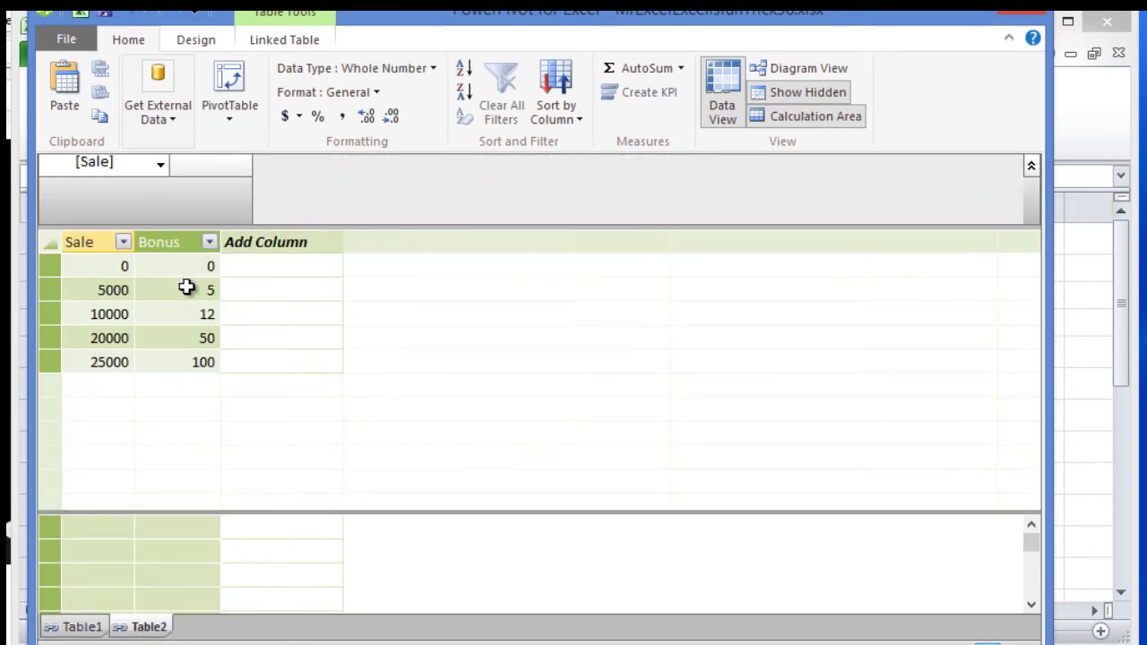
pyautogui.click(94, 624)
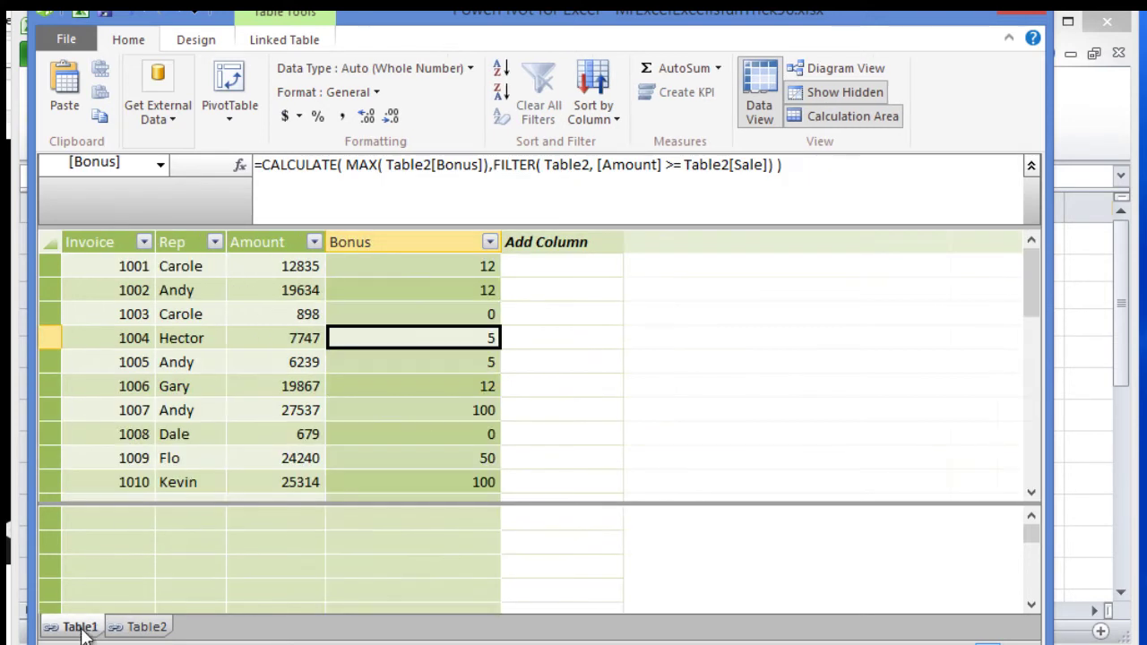
pyautogui.click(269, 266)
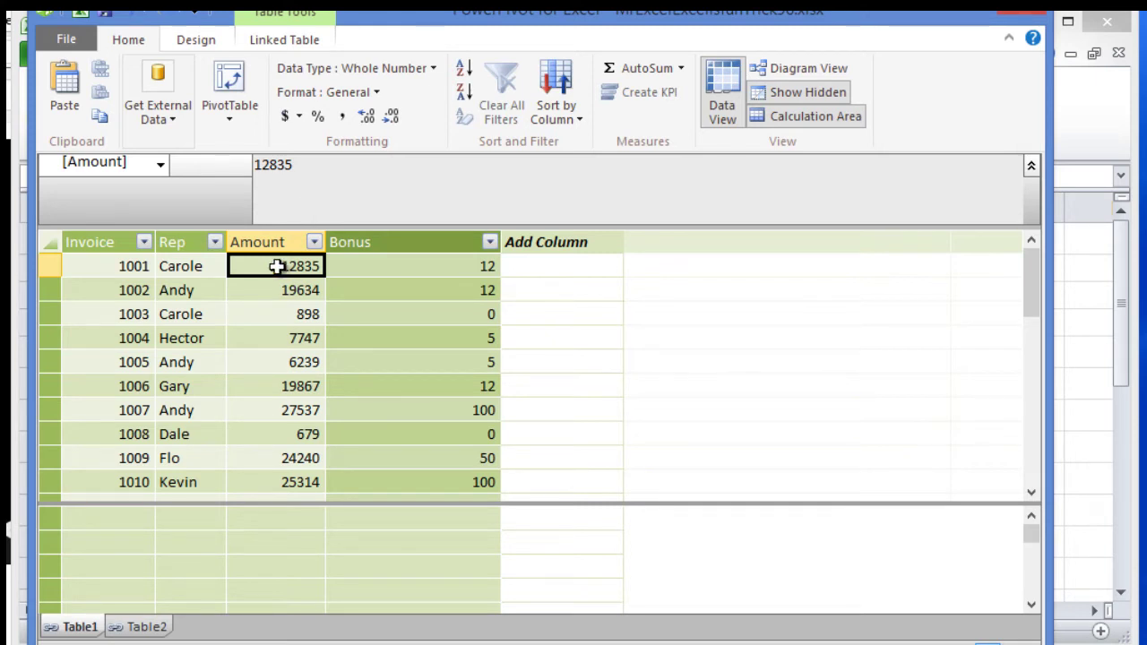
pyautogui.click(150, 626)
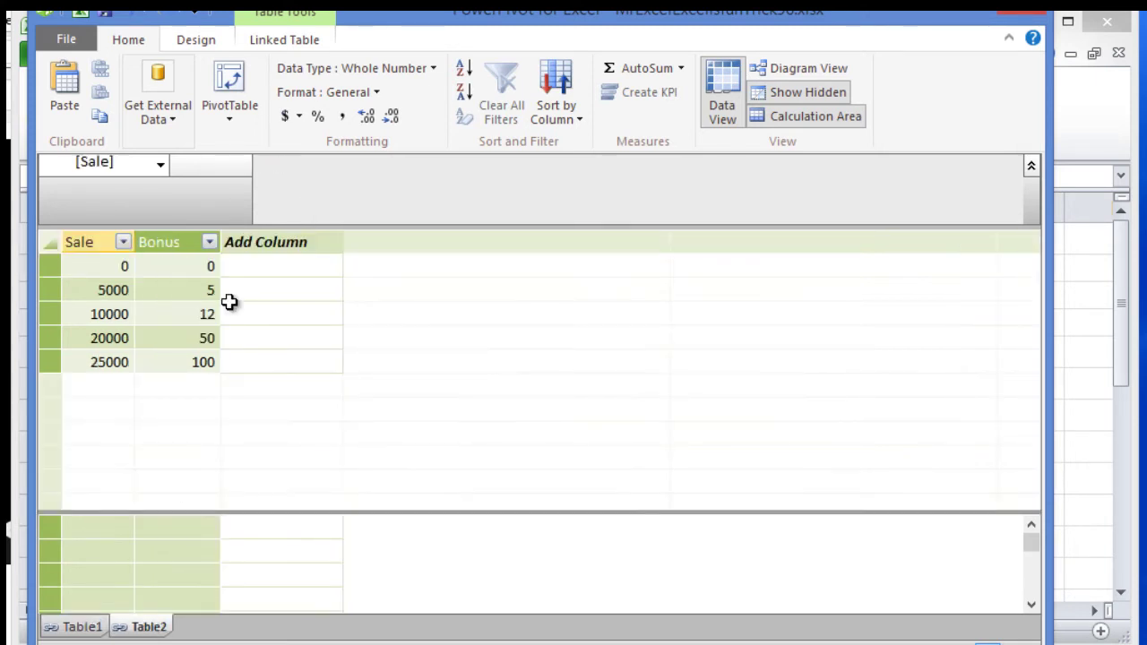
# Filter Table2's Sale column to Less Than Or Equal To 12835
pyautogui.click(124, 243)
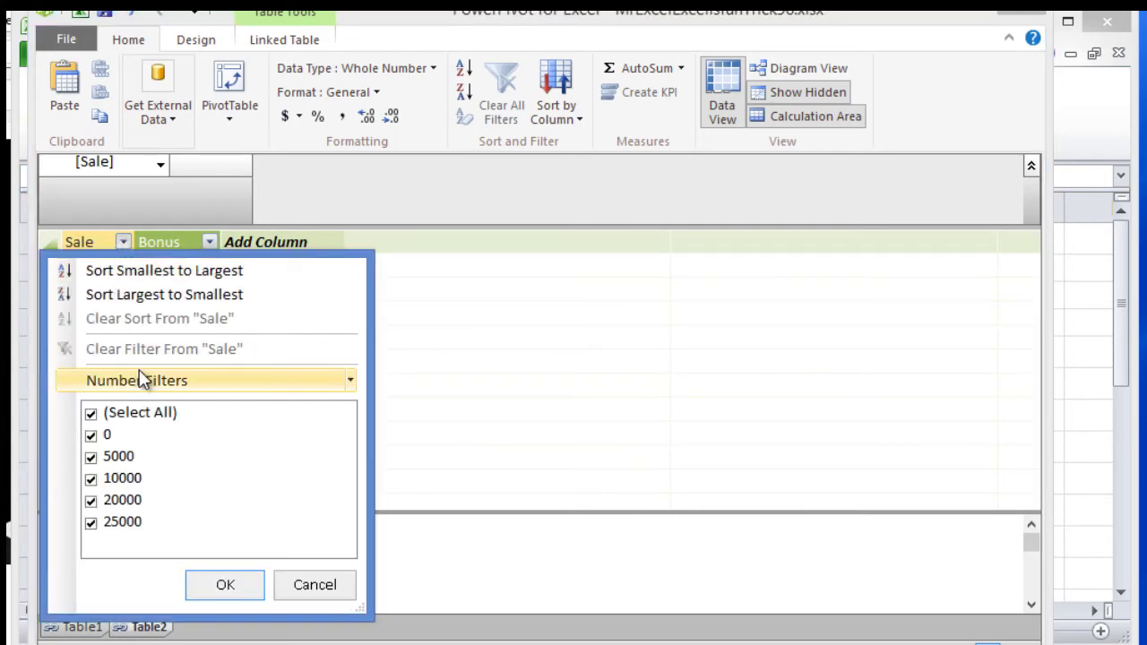
pyautogui.moveTo(145, 376)
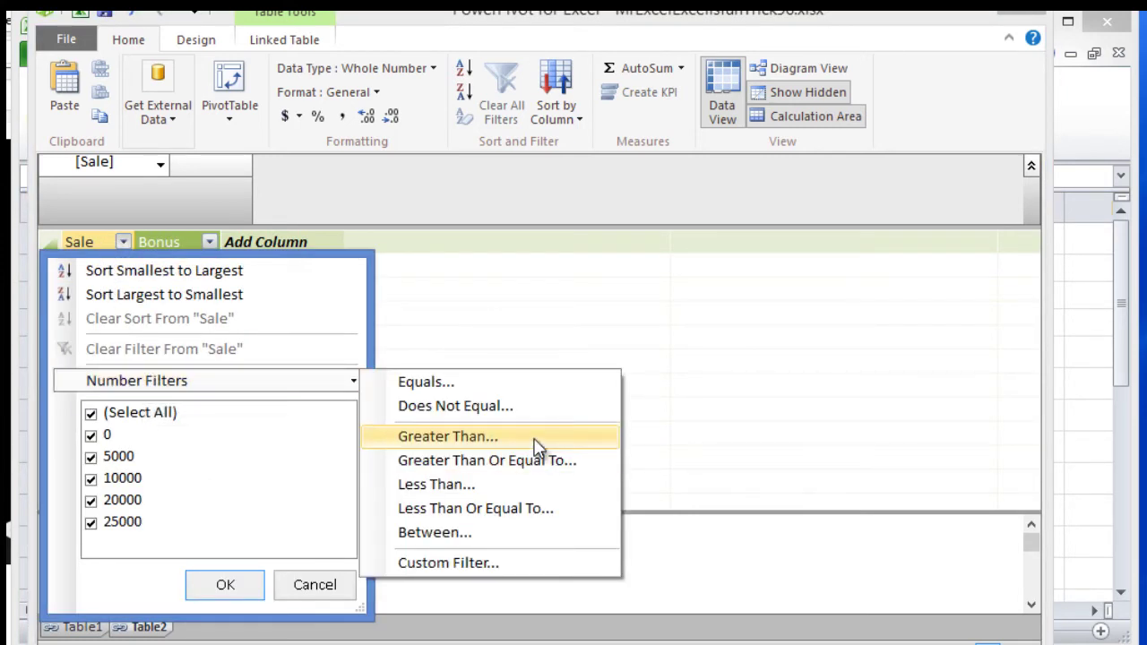
pyautogui.click(526, 507)
pyautogui.moveTo(256, 172); pyautogui.dragTo(372, 179)
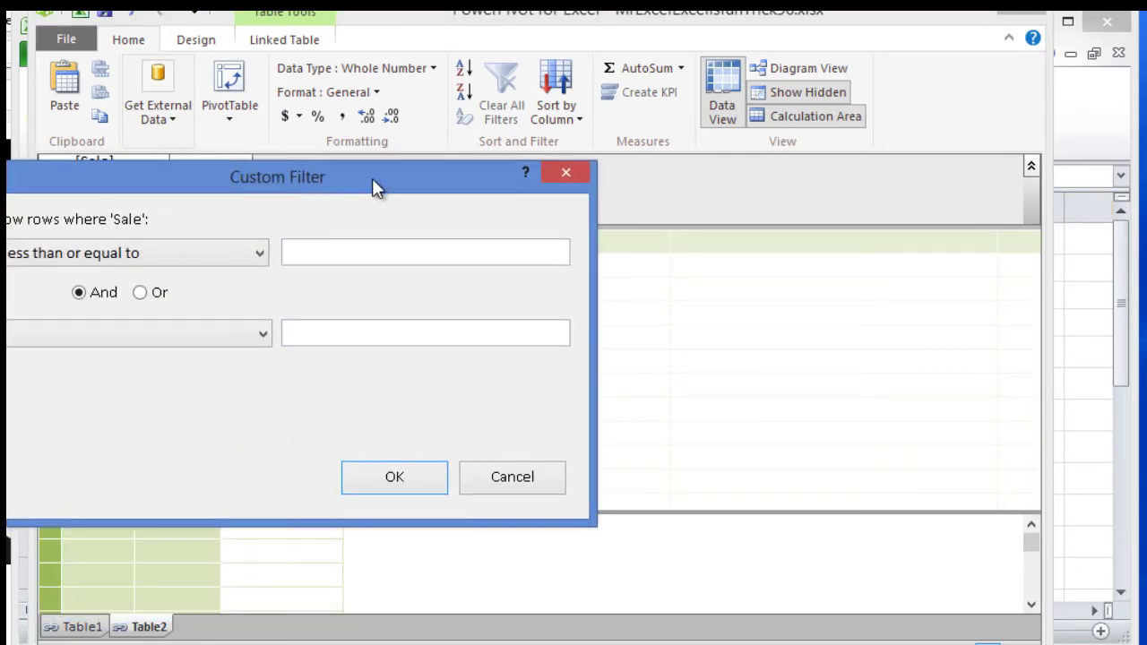
pyautogui.click(380, 258)
pyautogui.write('12835')
pyautogui.click(389, 476)
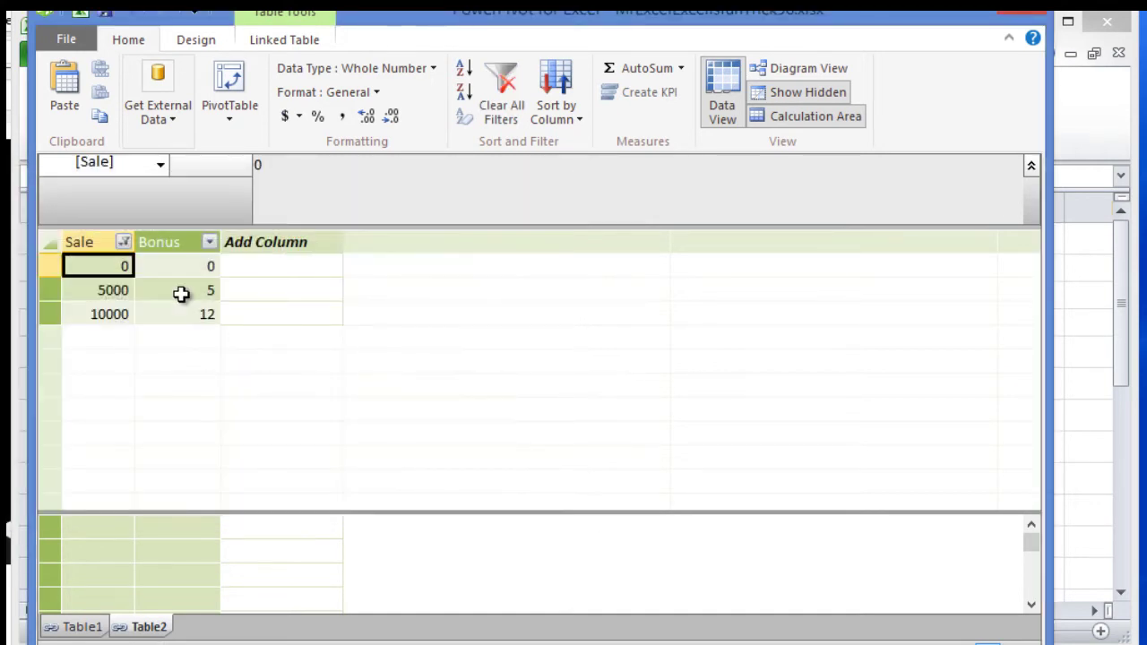
# Select the remaining bonuses 0, 5 and 12, then the bonus 12 alone
pyautogui.click(111, 313)
pyautogui.moveTo(168, 313); pyautogui.dragTo(178, 261)
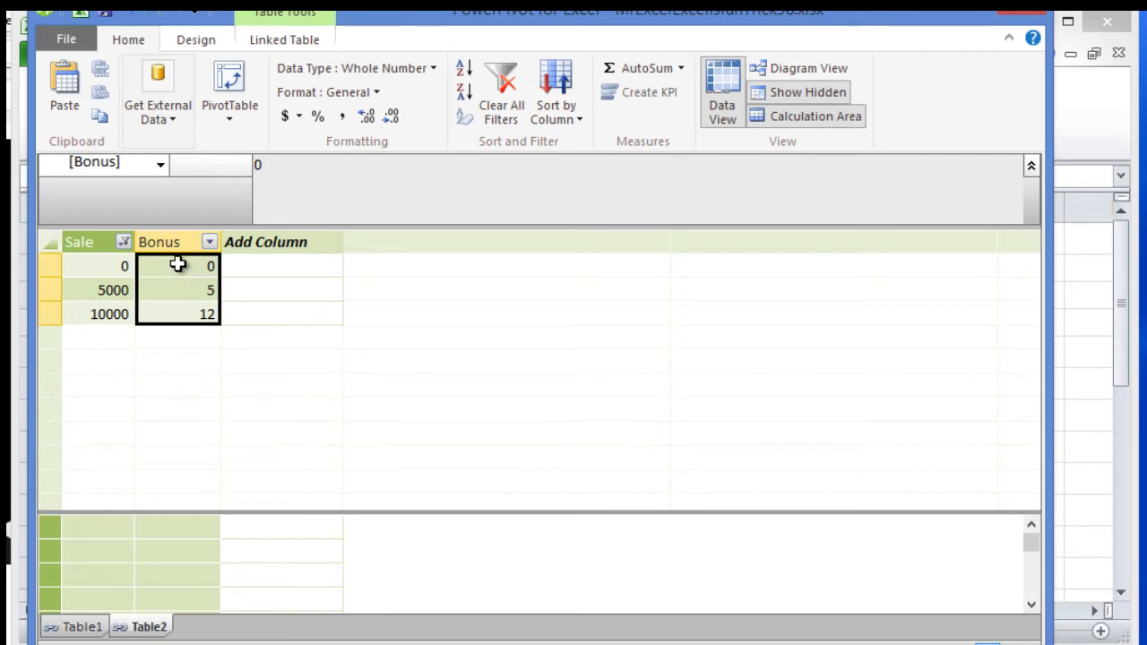
pyautogui.click(177, 310)
pyautogui.click(83, 626)
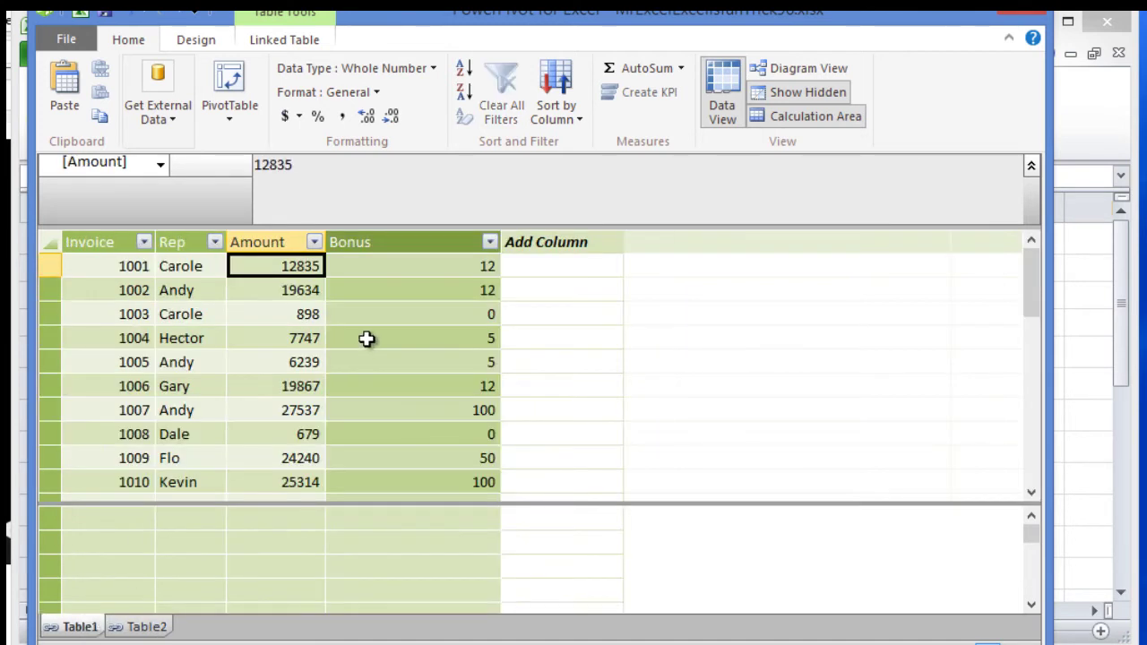
pyautogui.click(398, 266)
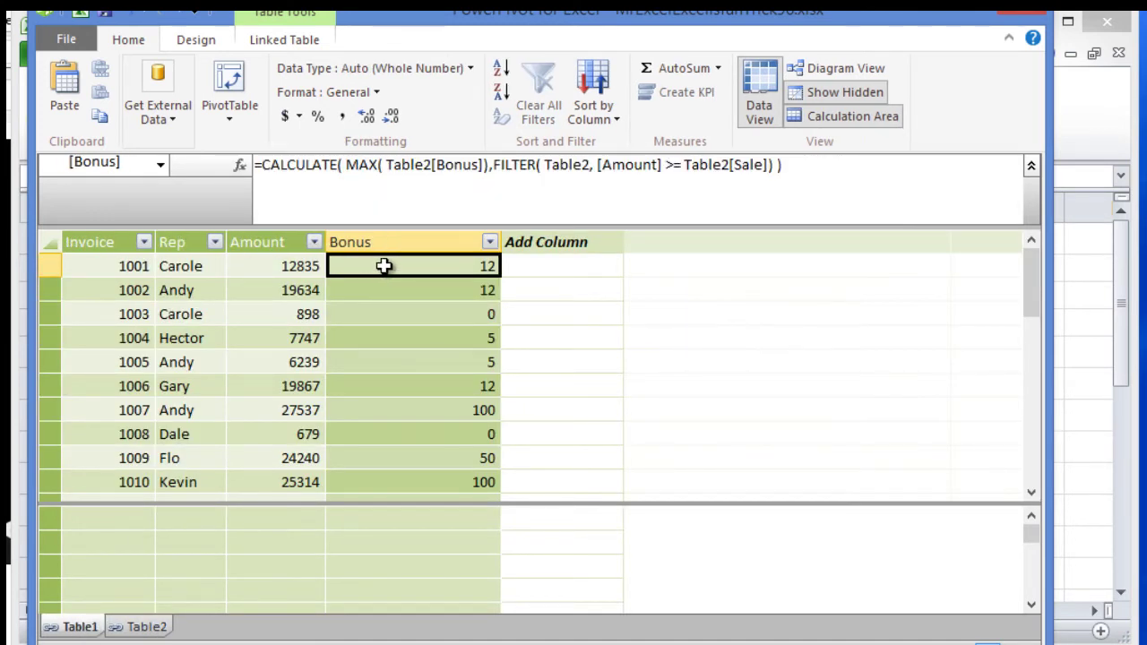
pyautogui.moveTo(265, 177); pyautogui.dragTo(814, 176)
pyautogui.click(743, 213)
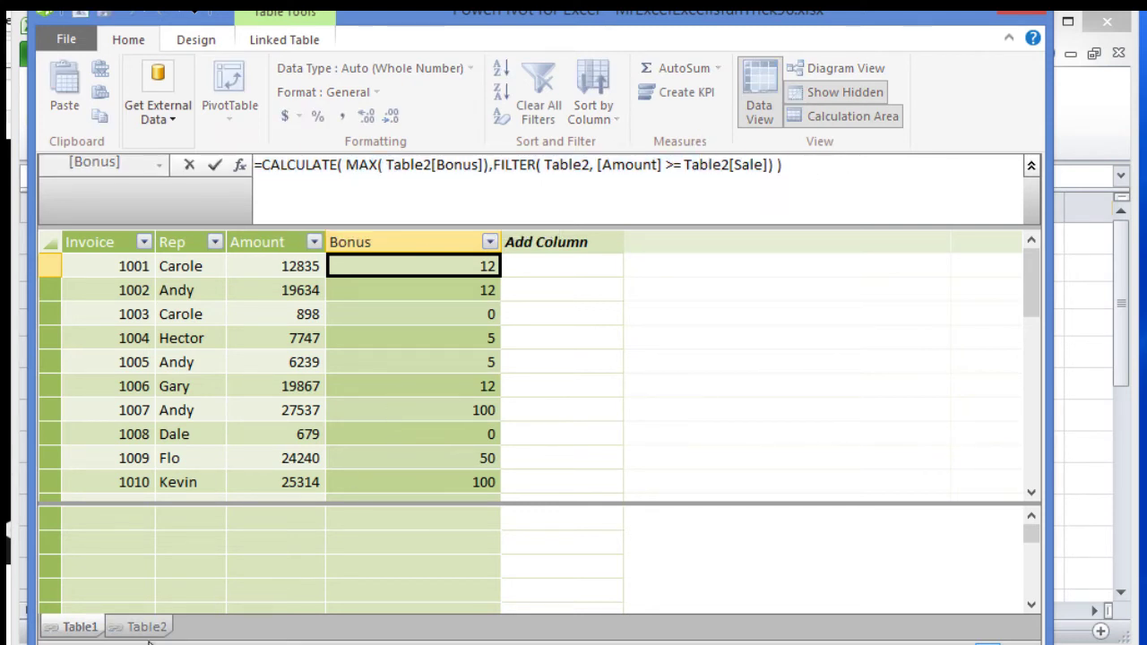
pyautogui.press('Escape')
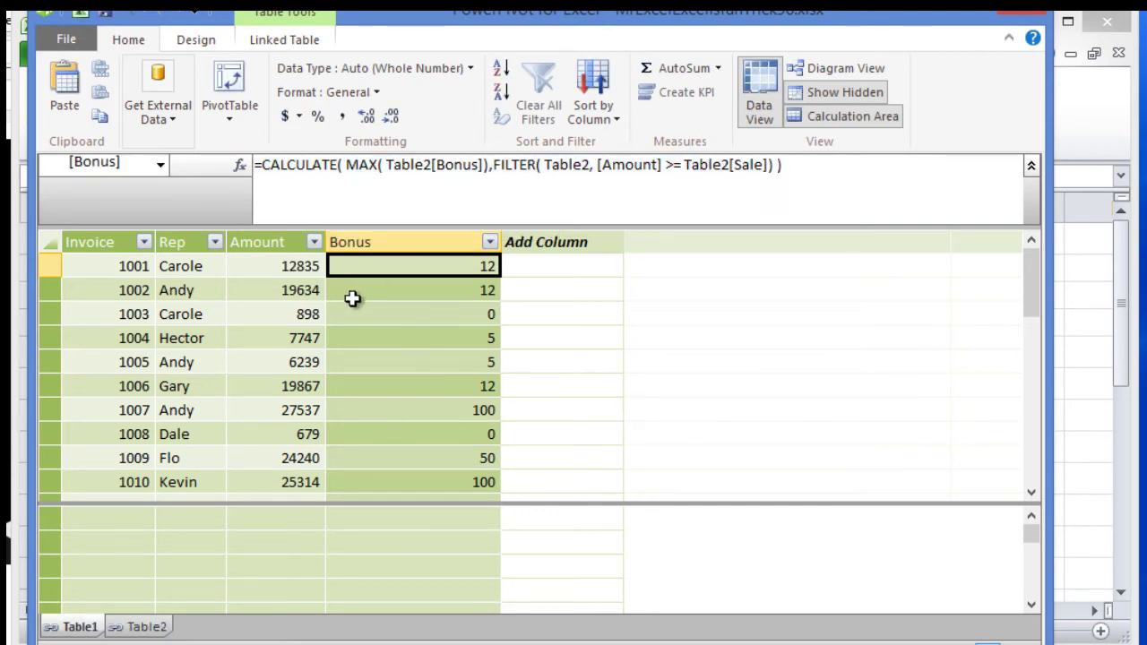
# Leave PowerPivot and refresh the PowerPivot Field List so it picks up the modified data
pyautogui.click(1030, 14)
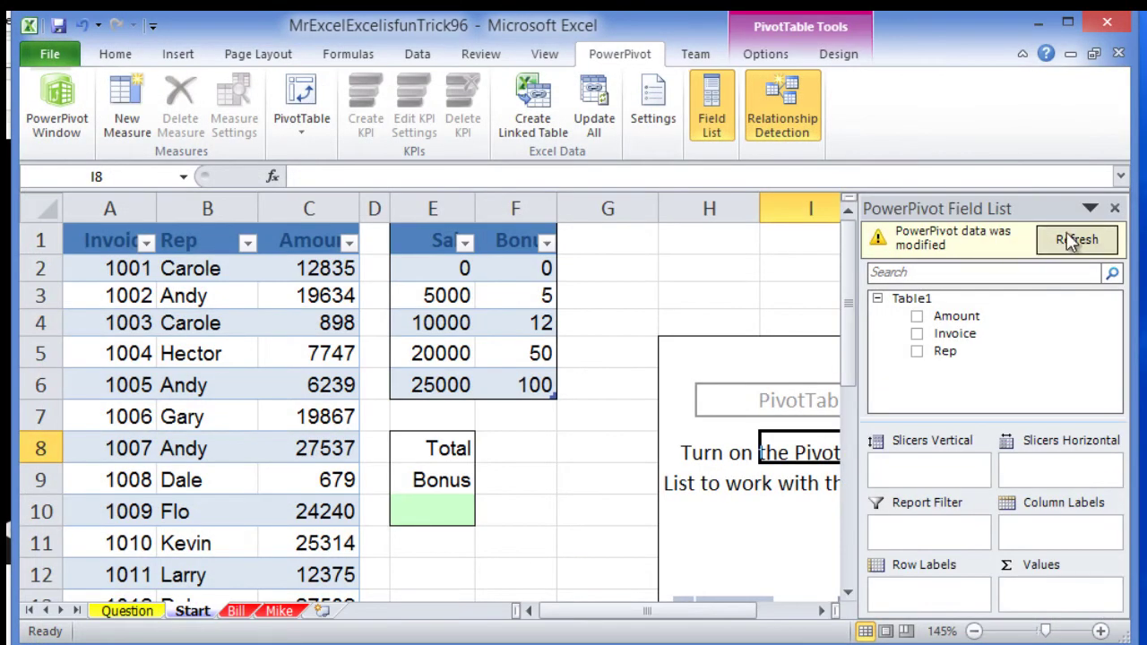
pyautogui.click(1066, 240)
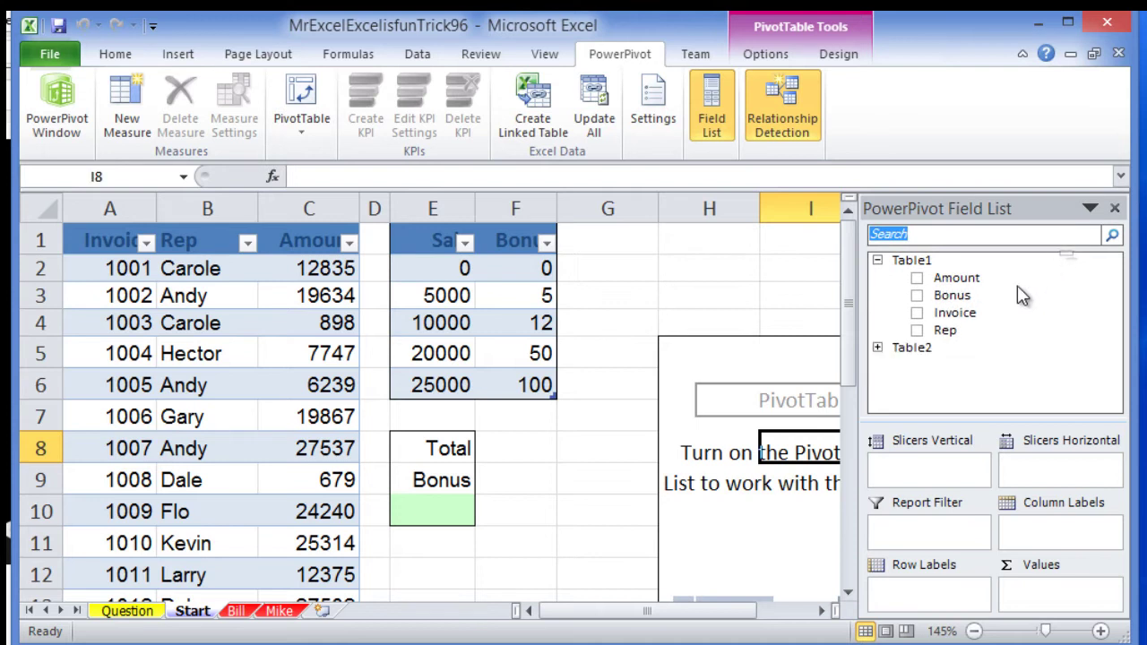
pyautogui.click(948, 298)
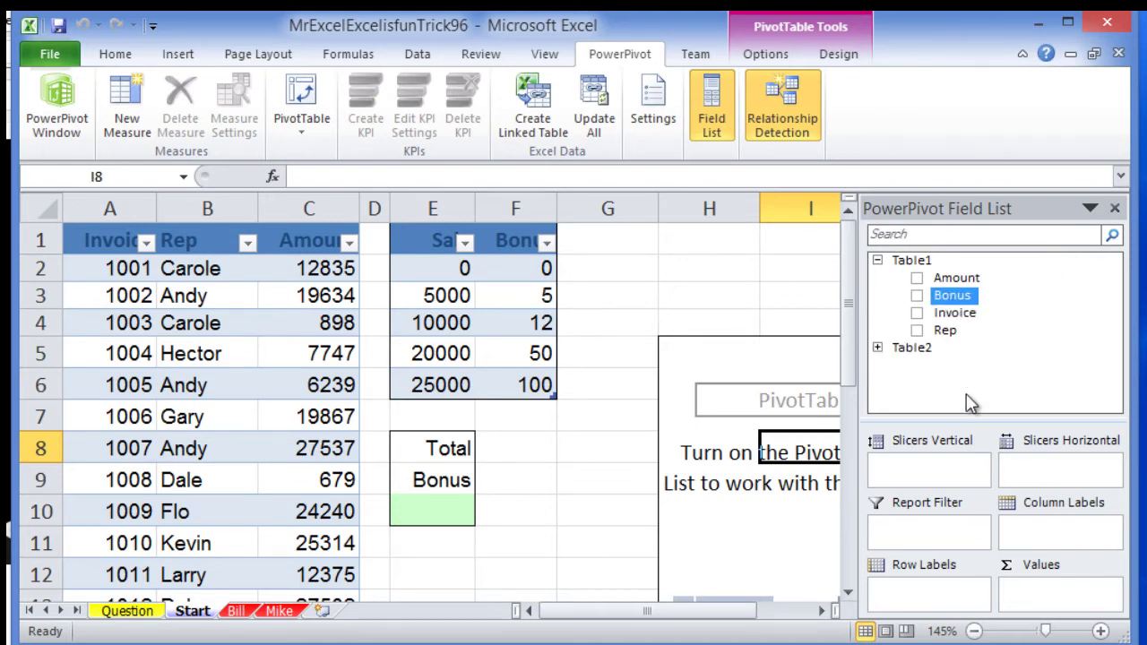
pyautogui.click(127, 108)
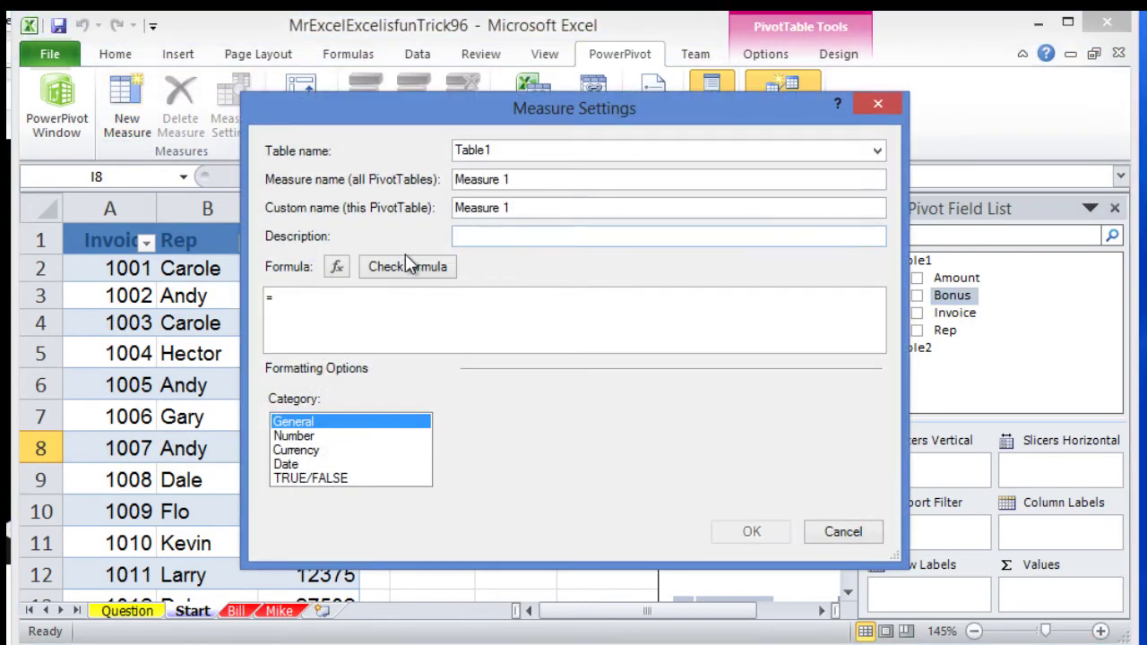
pyautogui.click(841, 533)
# Add Bonus to the pivot Values and check that Sum of Bonus totals 652
pyautogui.moveTo(962, 295); pyautogui.dragTo(1041, 597)
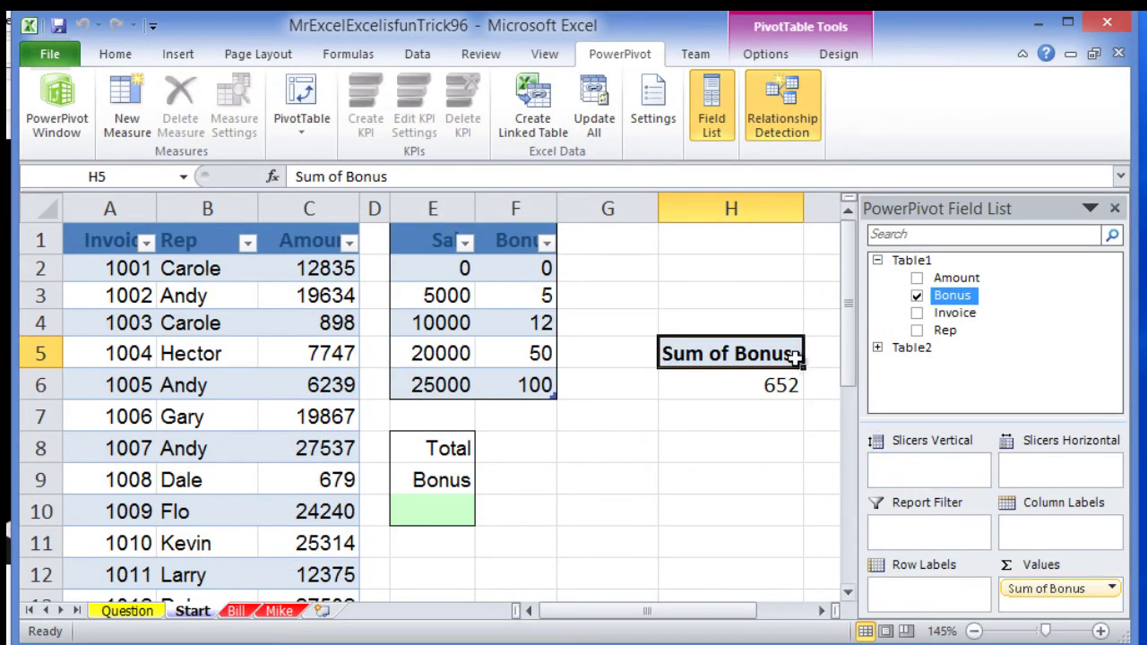
pyautogui.click(780, 385)
pyautogui.moveTo(776, 379); pyautogui.dragTo(776, 363)
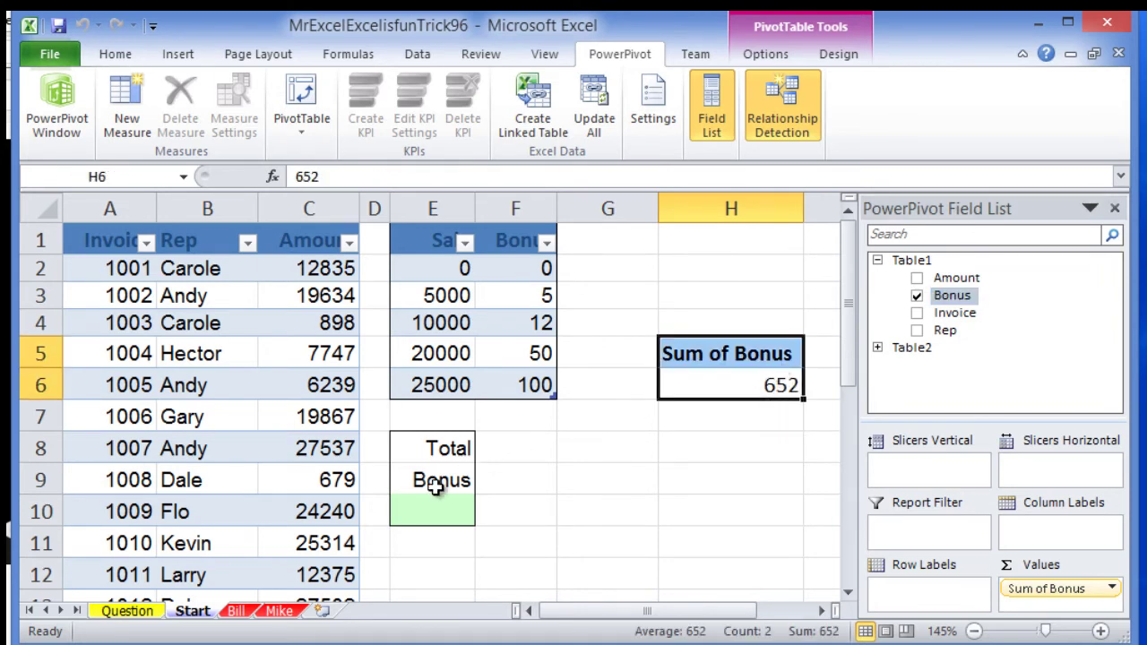
pyautogui.click(279, 612)
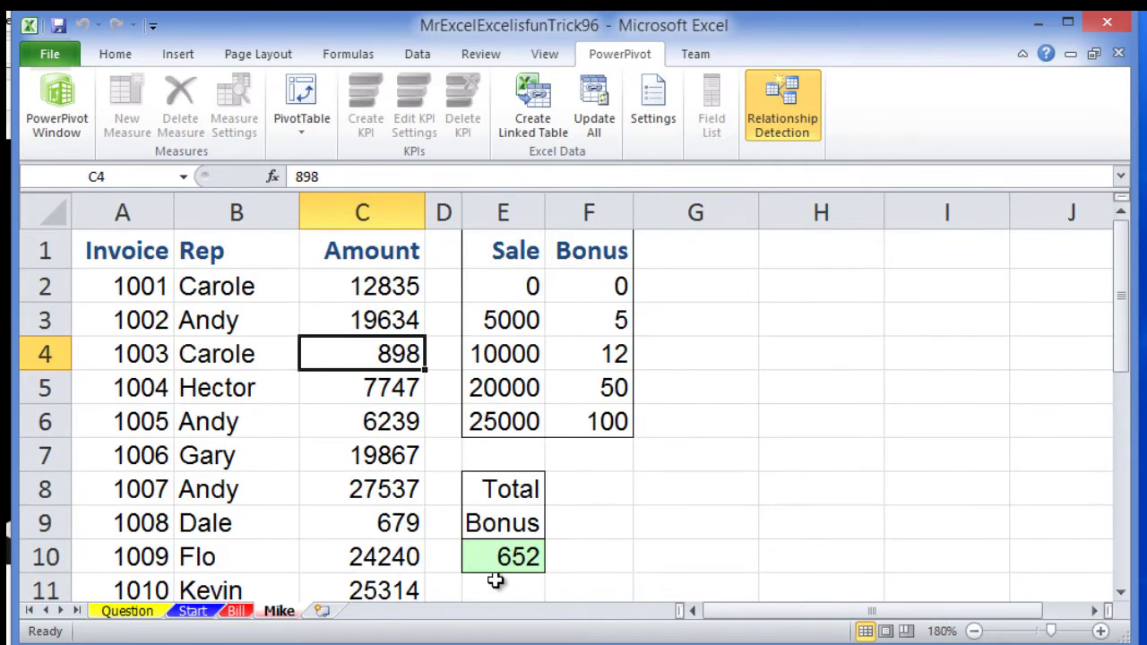
pyautogui.click(236, 611)
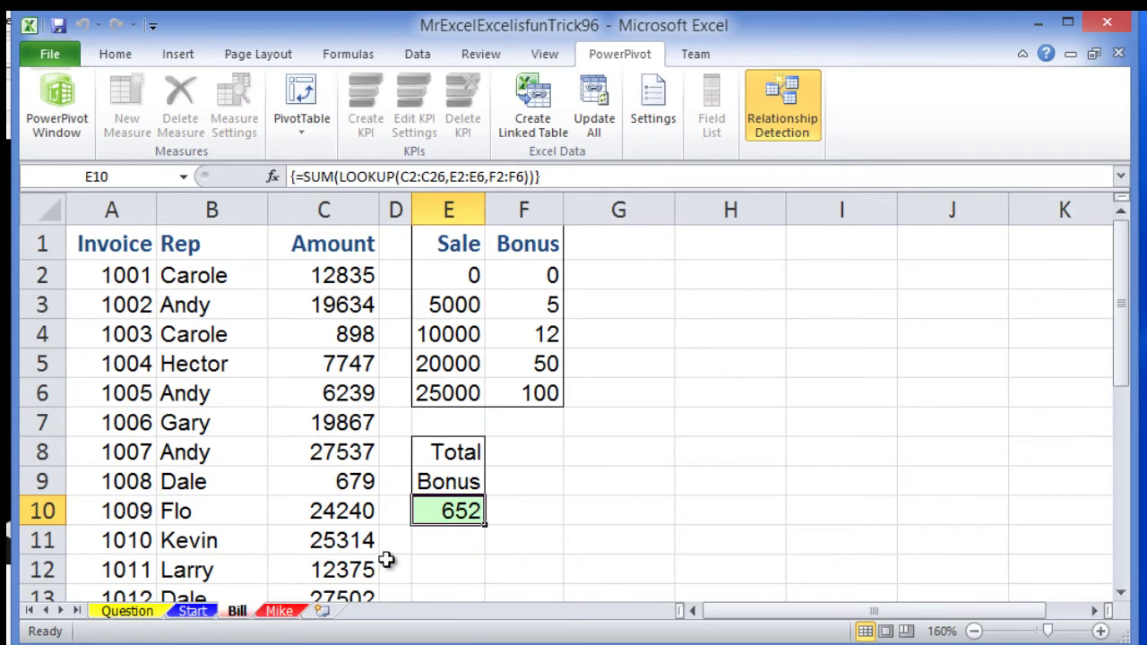
pyautogui.click(193, 611)
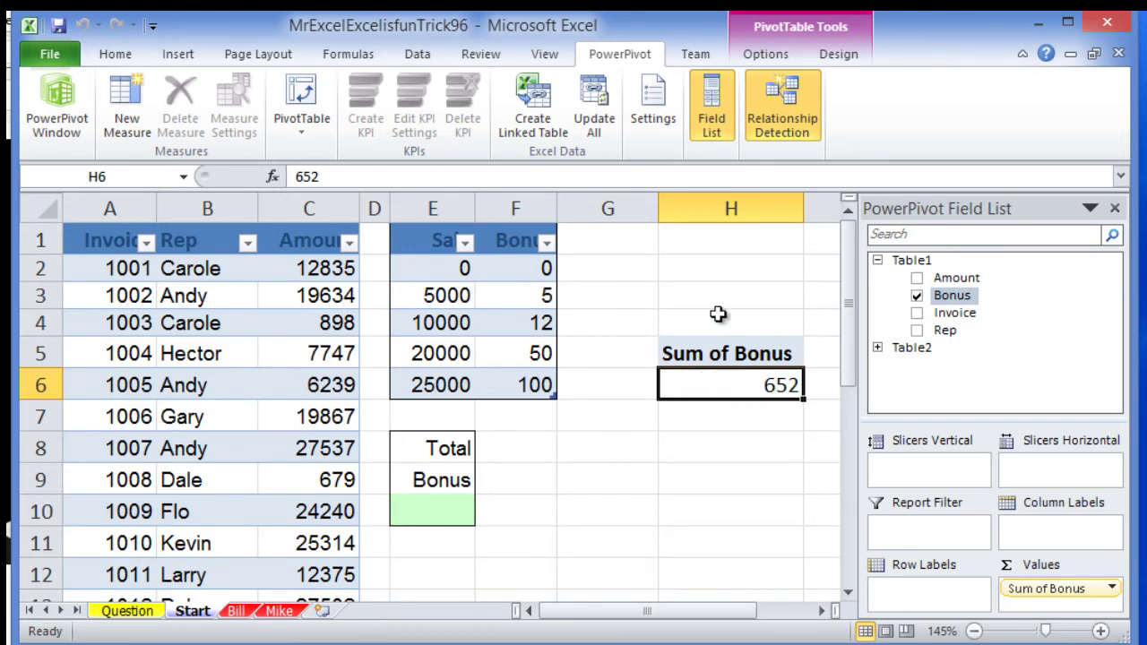
# Start a new measure with the formula =SUMX( ADDCOLUMNS( Table1, using autocomplete for the names
pyautogui.click(132, 124)
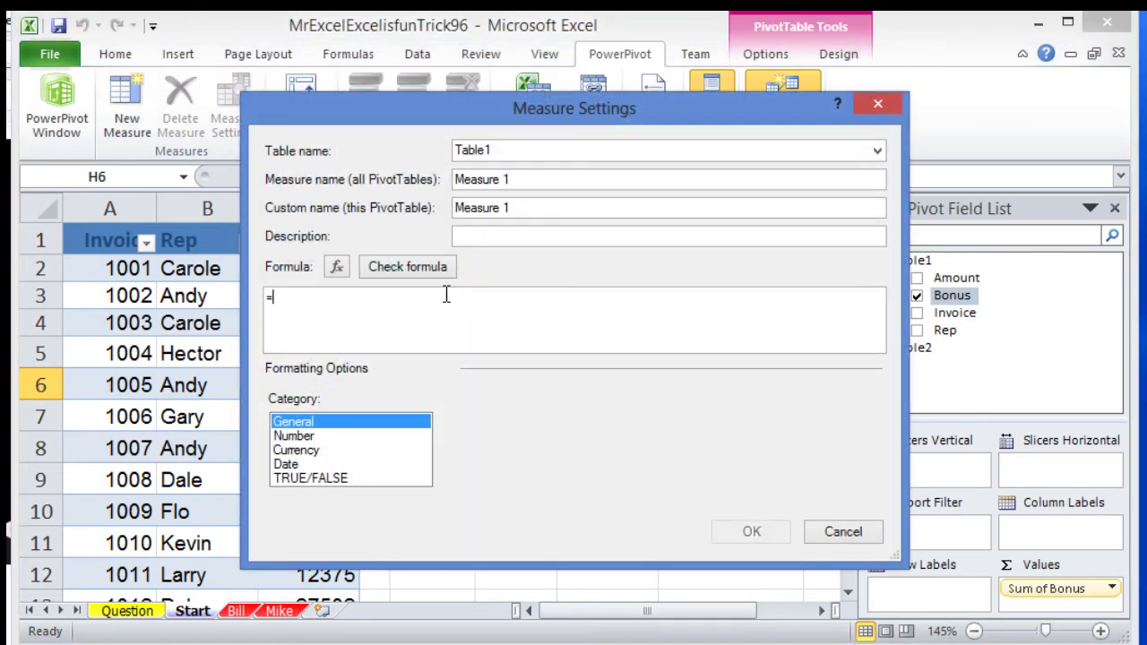
pyautogui.write('SUM(')
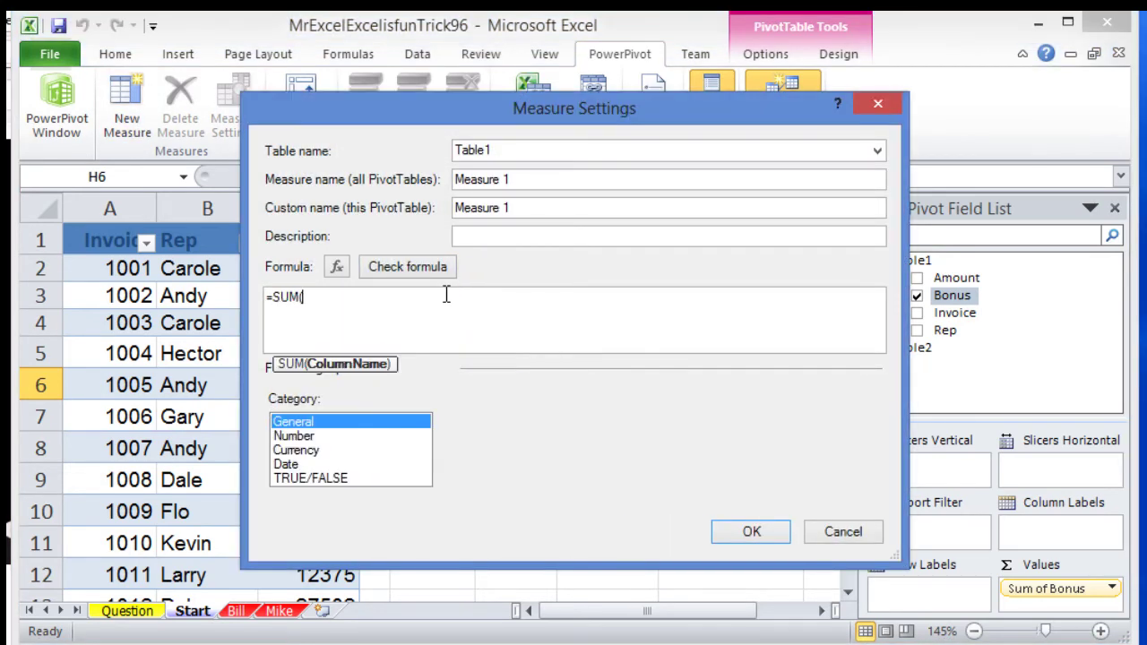
pyautogui.press('BackSpace')
pyautogui.write('X(')
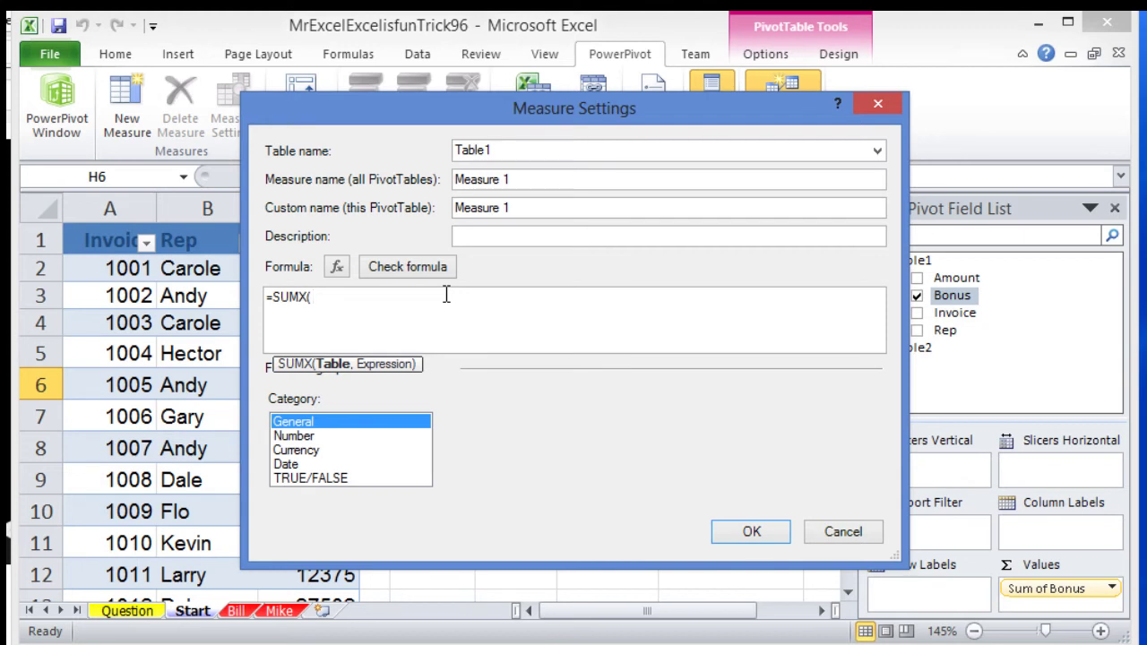
pyautogui.write('ad')
pyautogui.press('Tab')
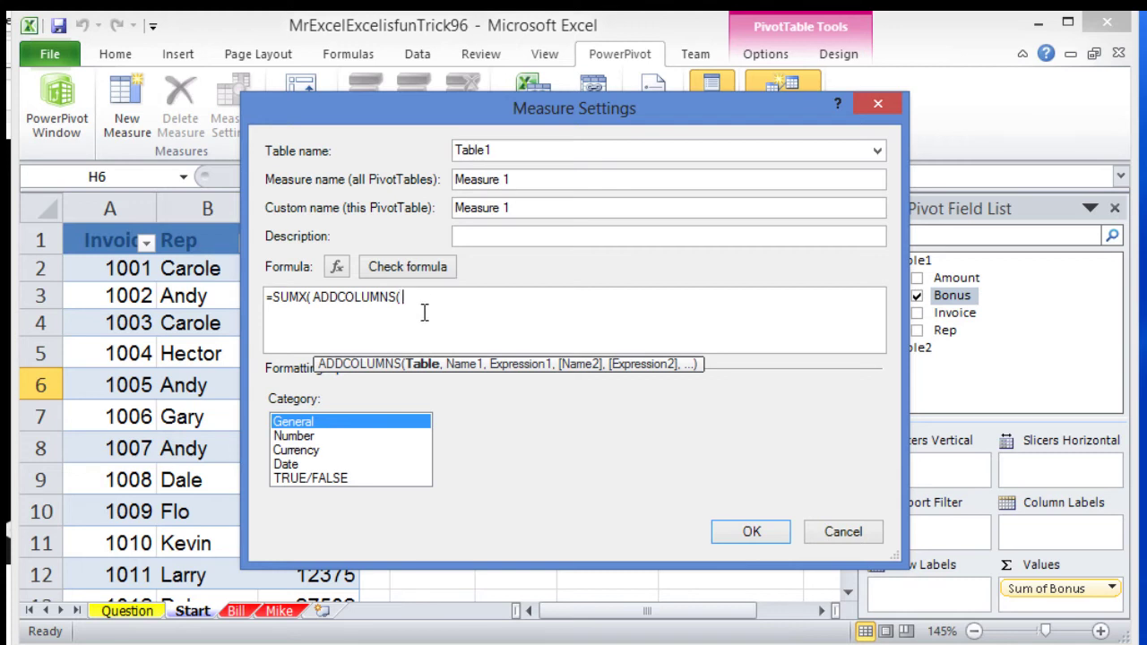
pyautogui.write('table')
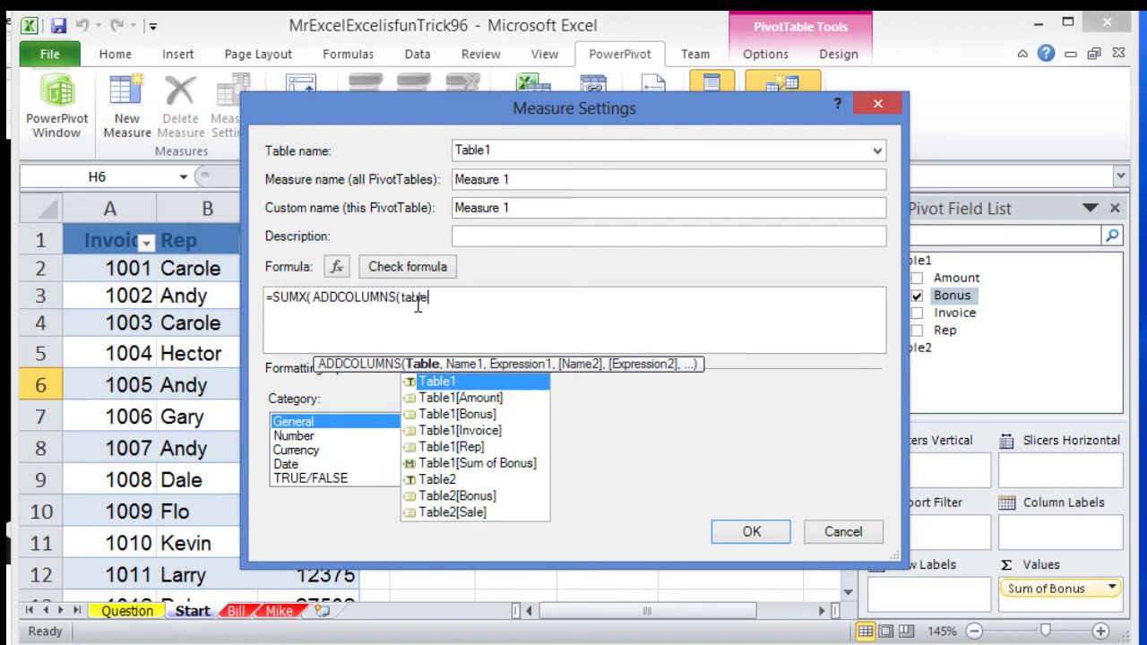
pyautogui.press('Tab')
pyautogui.write(',')
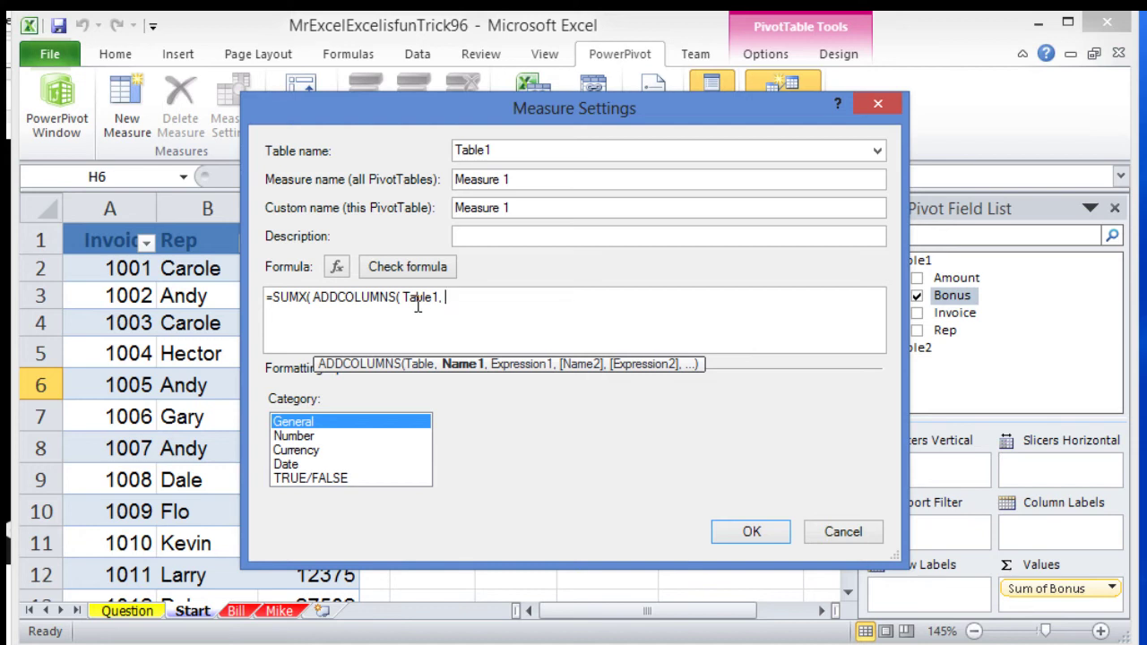
pyautogui.write('"')
pyautogui.press('BackSpace')
# Add the "Bonus1" column name and CALCULATE( MAX(Table2[Bonus]) to the measure formula
pyautogui.write('Bonus1",')
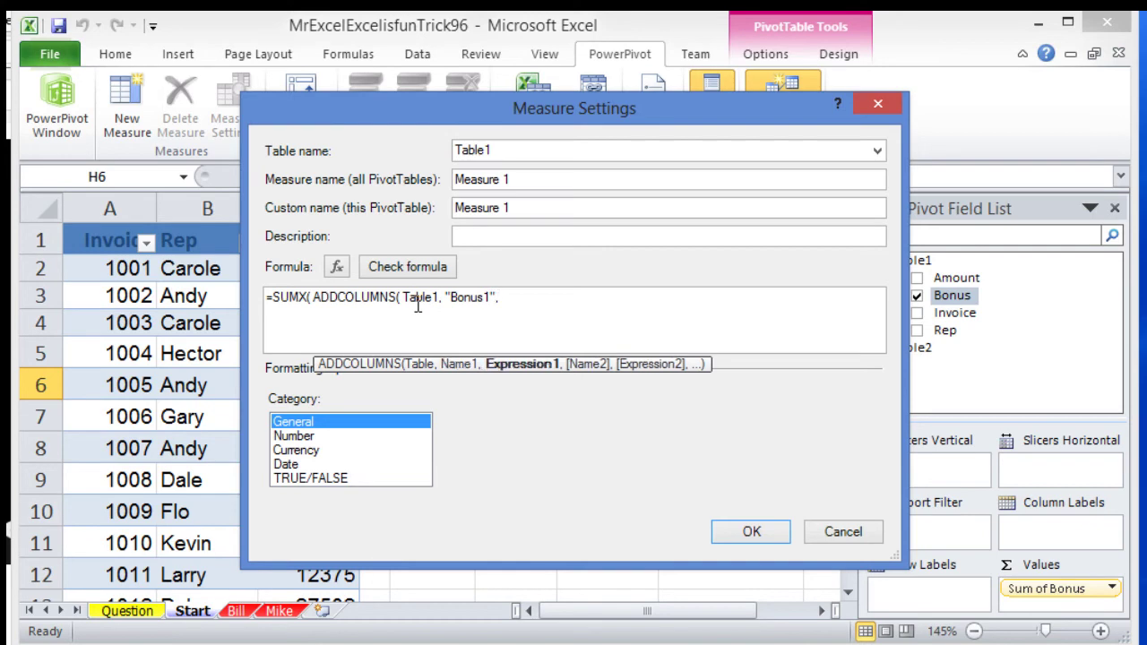
pyautogui.write(' C')
pyautogui.press('BackSpace')
pyautogui.write('CALCU')
pyautogui.press('Tab')
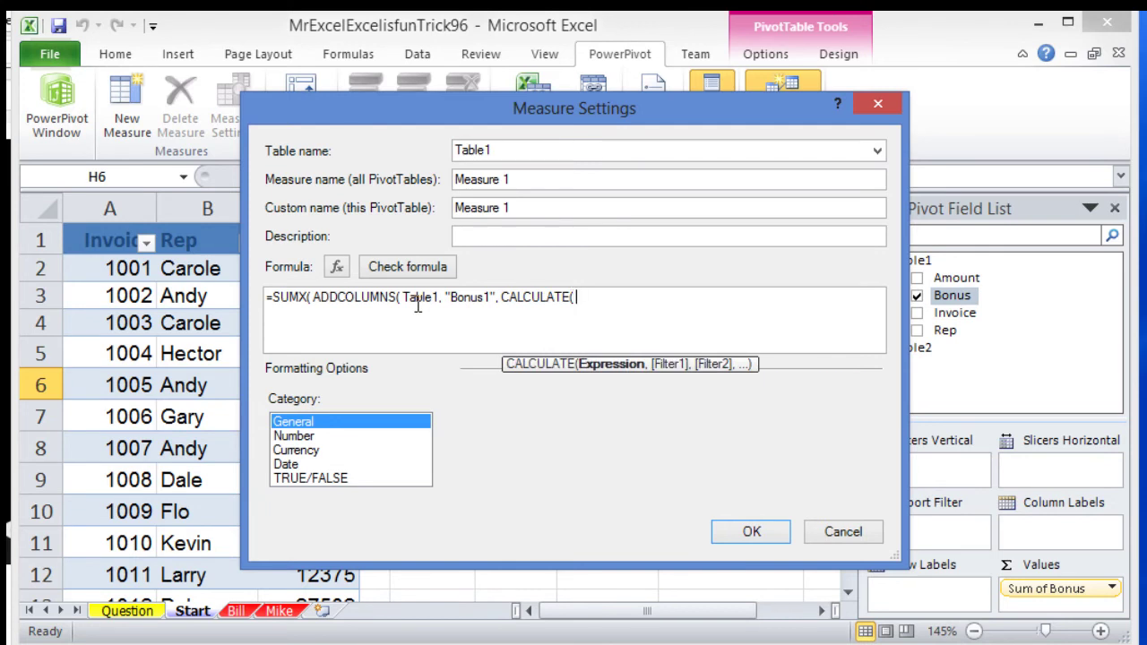
pyautogui.write('MAX(')
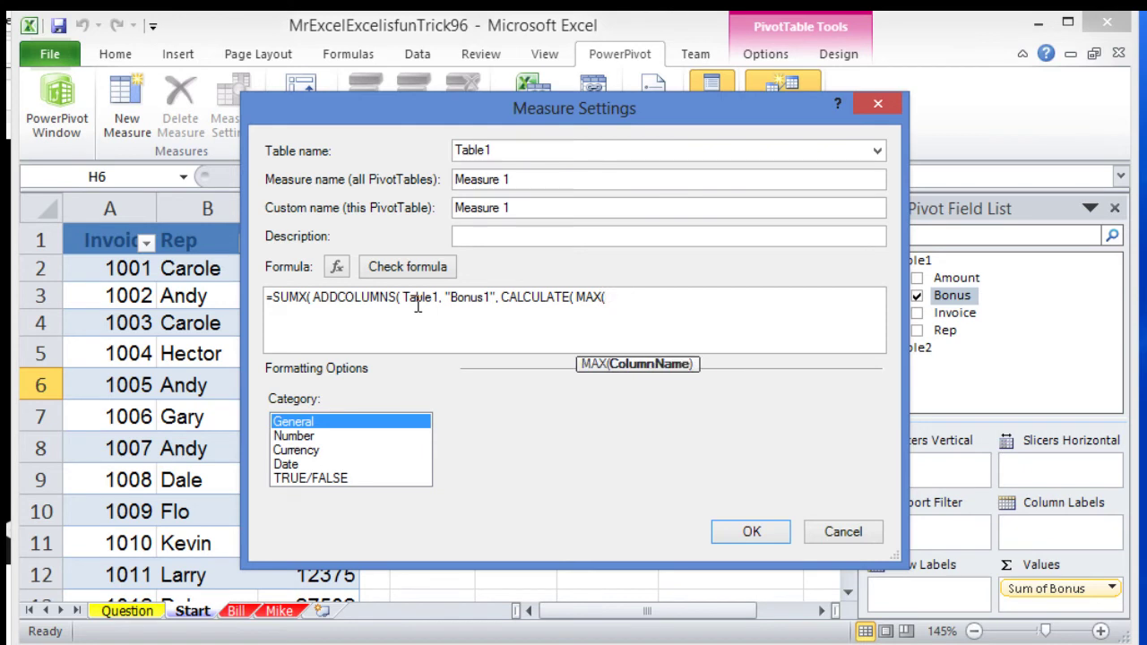
pyautogui.write('TAB')
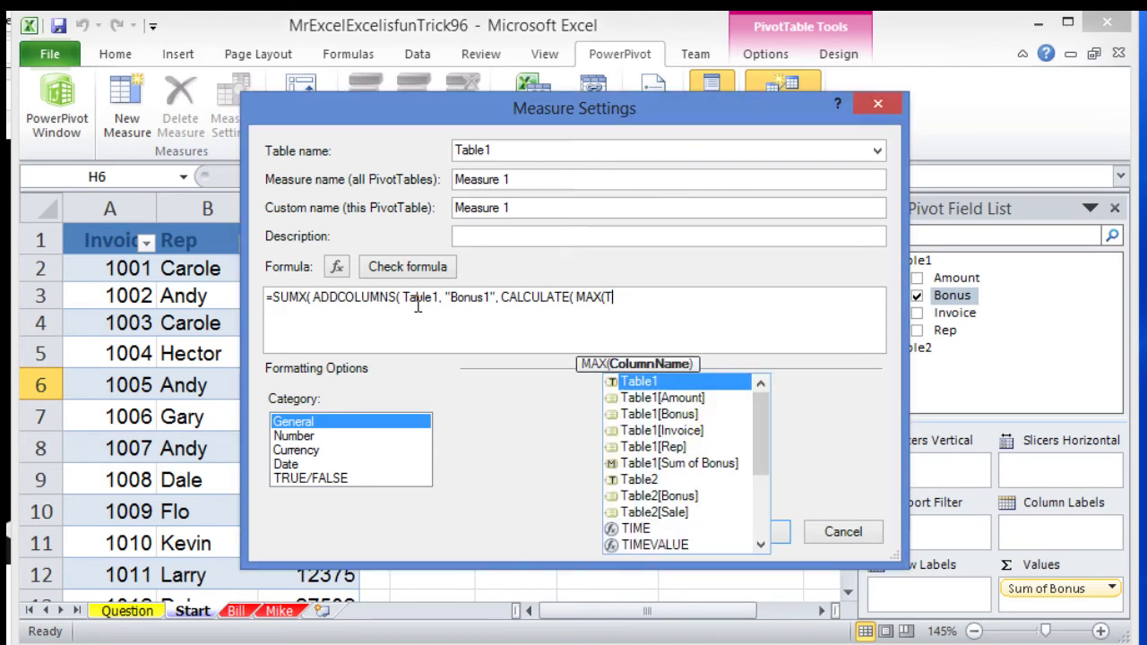
pyautogui.press('Down')
pyautogui.press('Down')
pyautogui.press('Down')
pyautogui.press('Down')
pyautogui.press('Down')
pyautogui.press('Down')
pyautogui.press('Down')
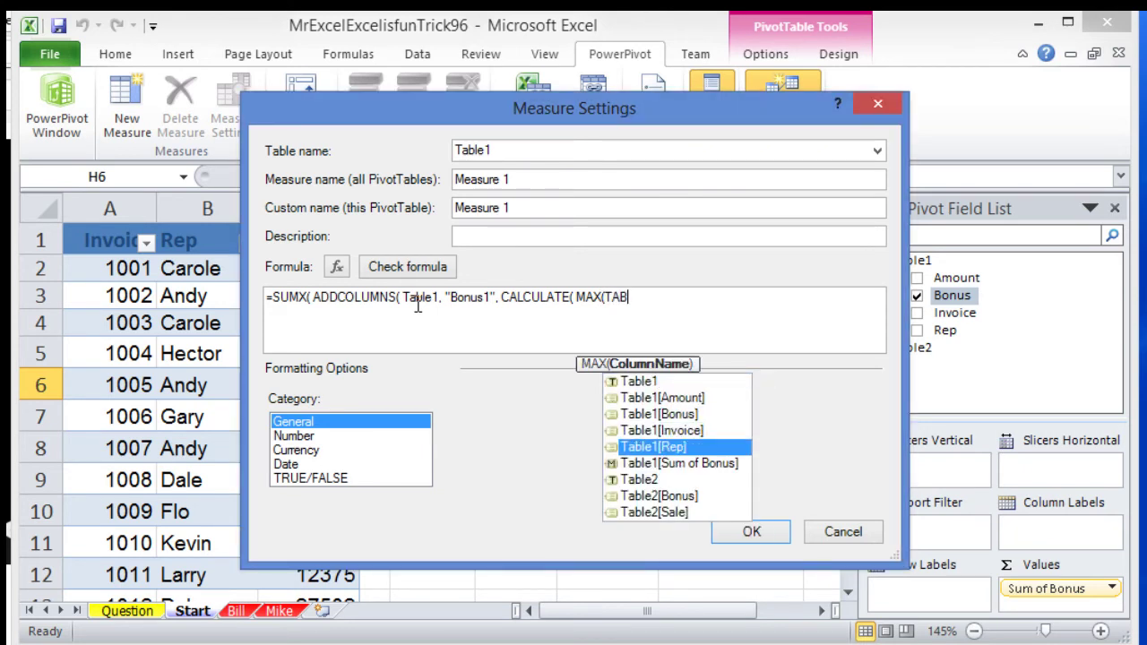
pyautogui.press('Tab')
# Add FILTER(Table2, Table1[Amount] >= Table2[Sale]), closing the CALCULATE and ADDCOLUMNS parentheses
pyautogui.write(')')
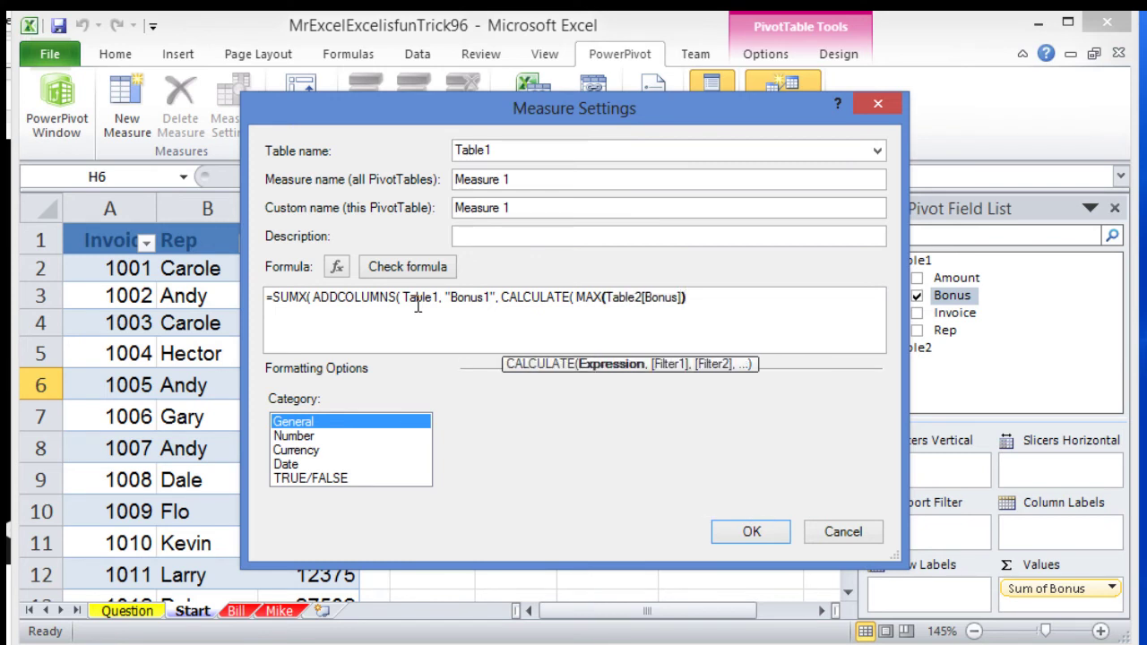
pyautogui.write(',')
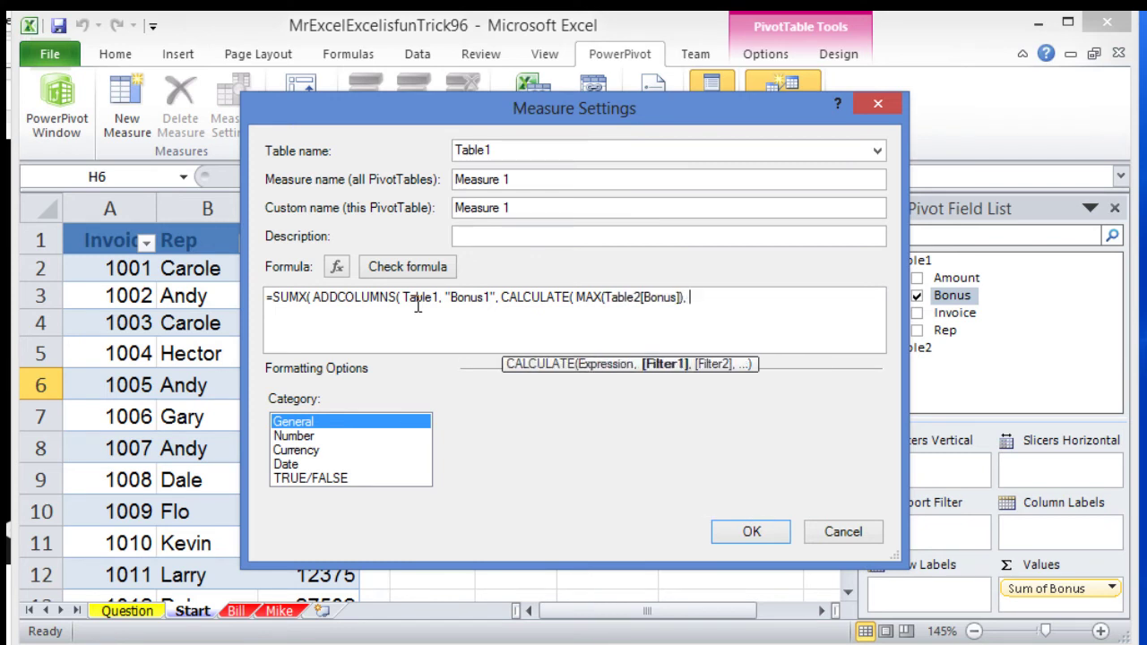
pyautogui.write(' FILTER(')
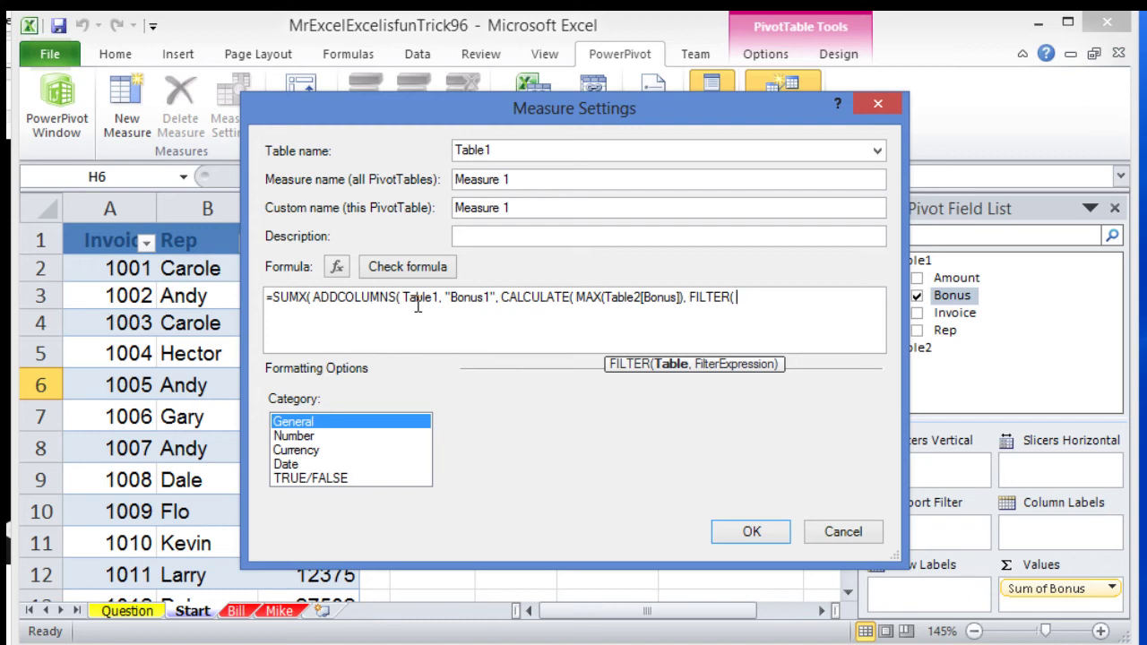
pyautogui.write('TABLE2')
pyautogui.press('Tab')
pyautogui.write(', ')
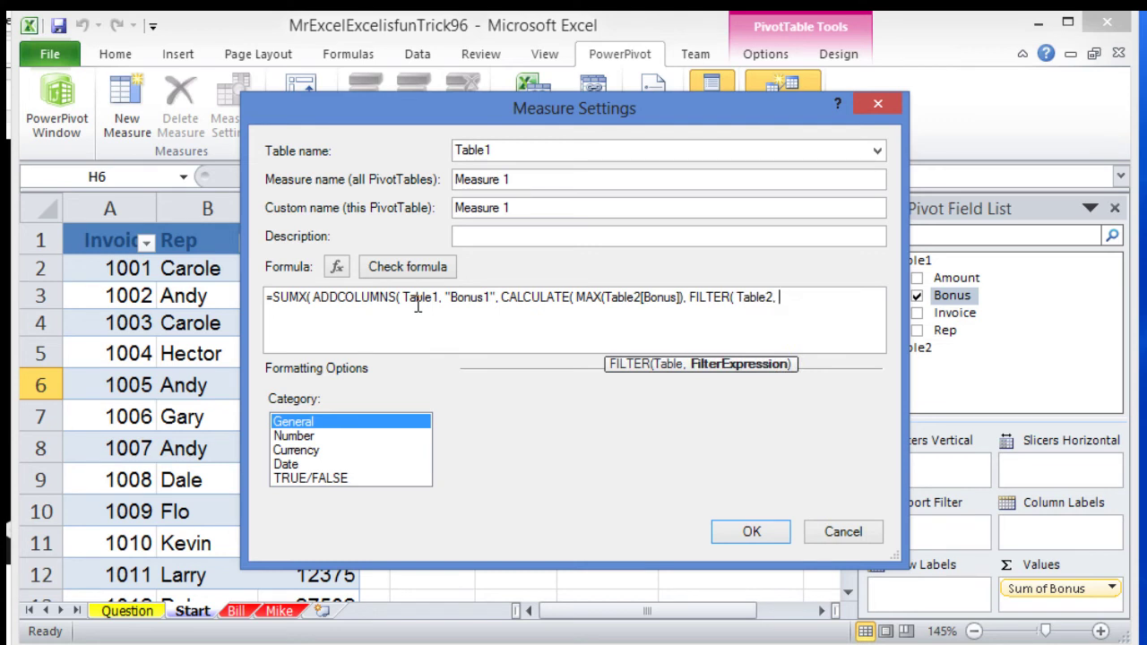
pyautogui.write('TABLE')
pyautogui.press('Down')
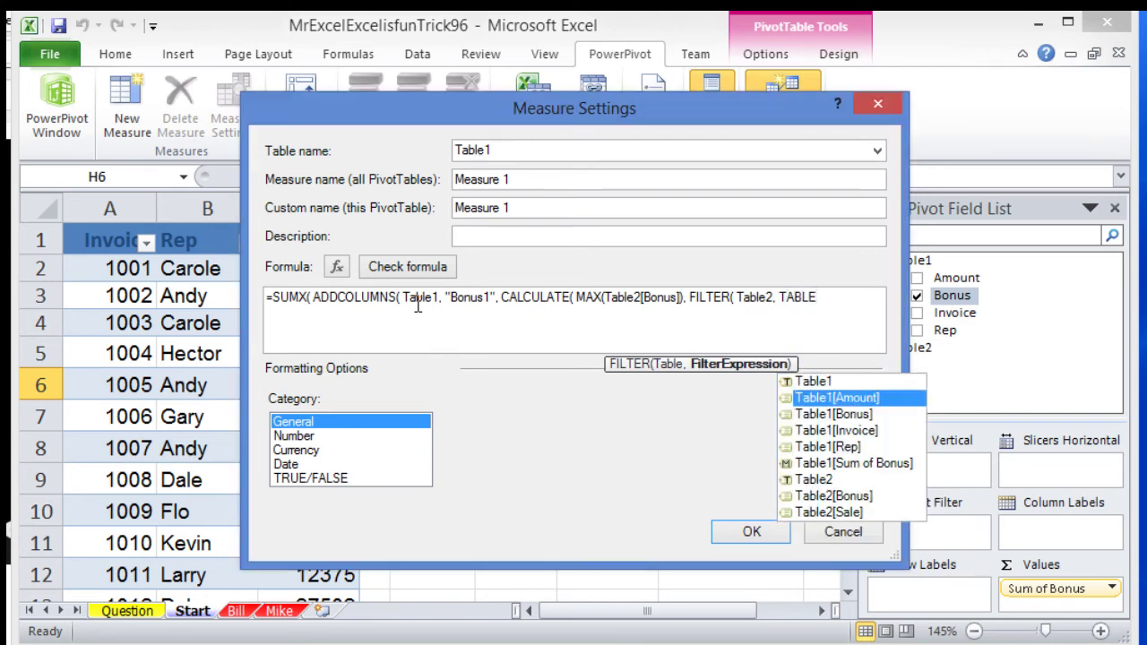
pyautogui.press('Tab')
pyautogui.write('>=')
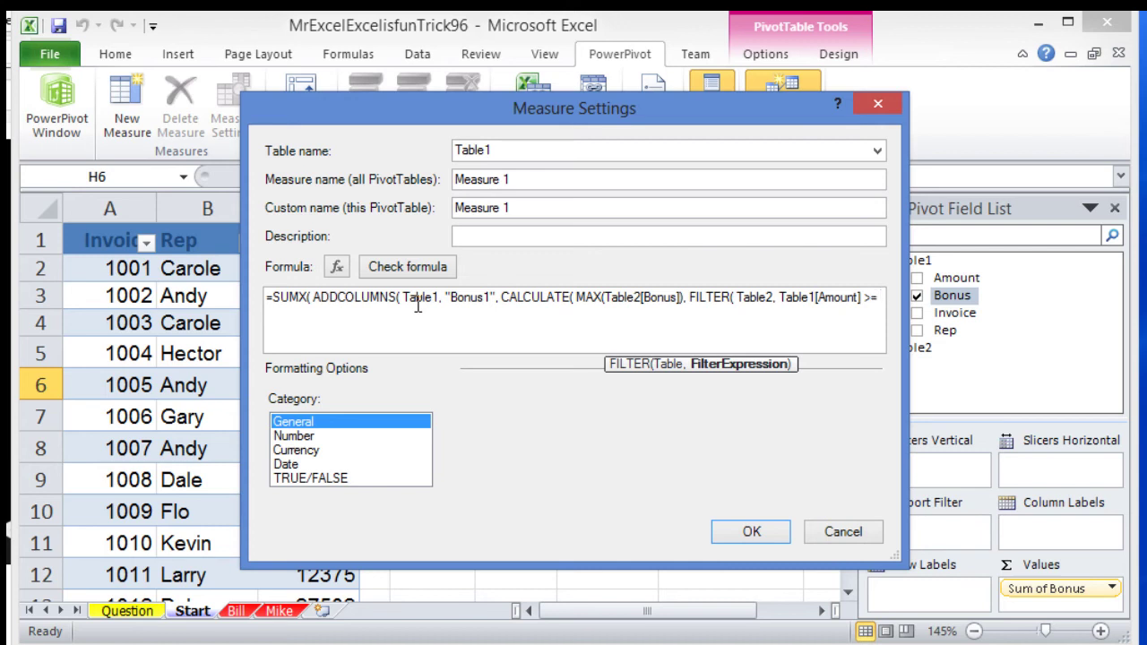
pyautogui.write(' TABL')
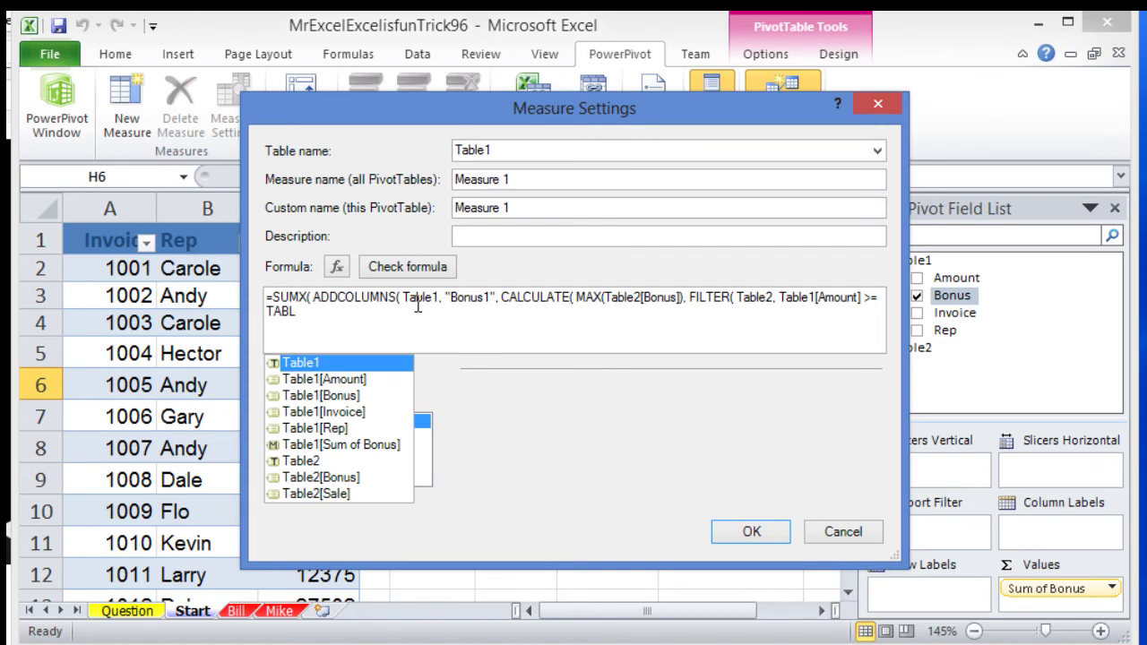
pyautogui.press('Down')
pyautogui.press('Down')
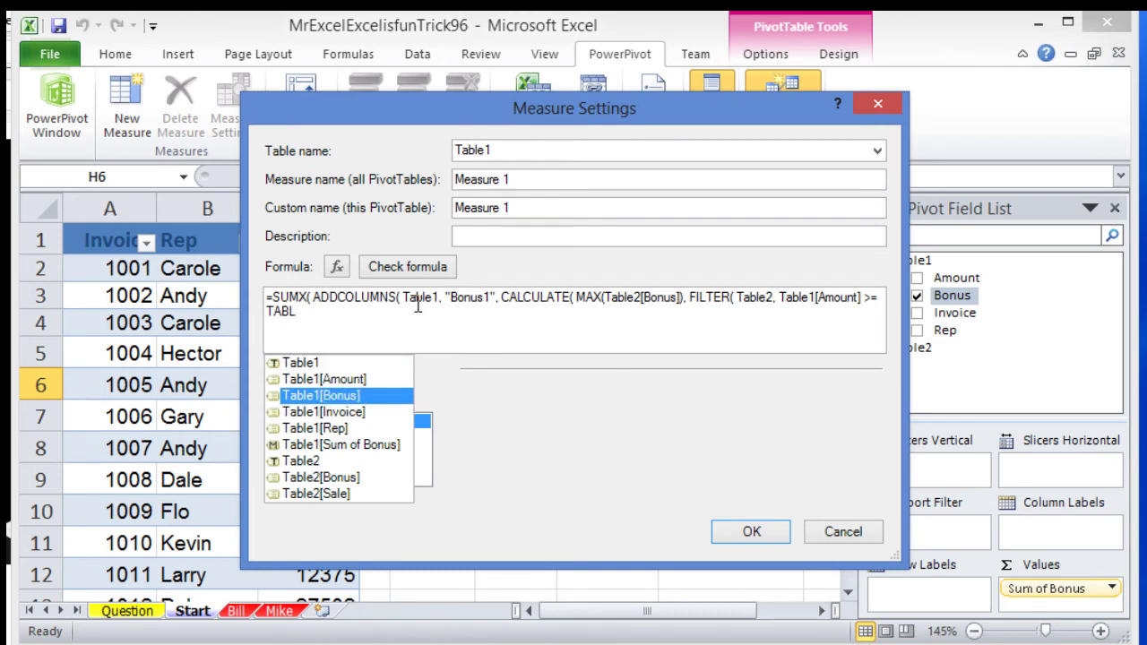
pyautogui.press('Down')
pyautogui.press('Down')
pyautogui.press('Down')
pyautogui.press('Down')
pyautogui.press('Down')
pyautogui.press('Down')
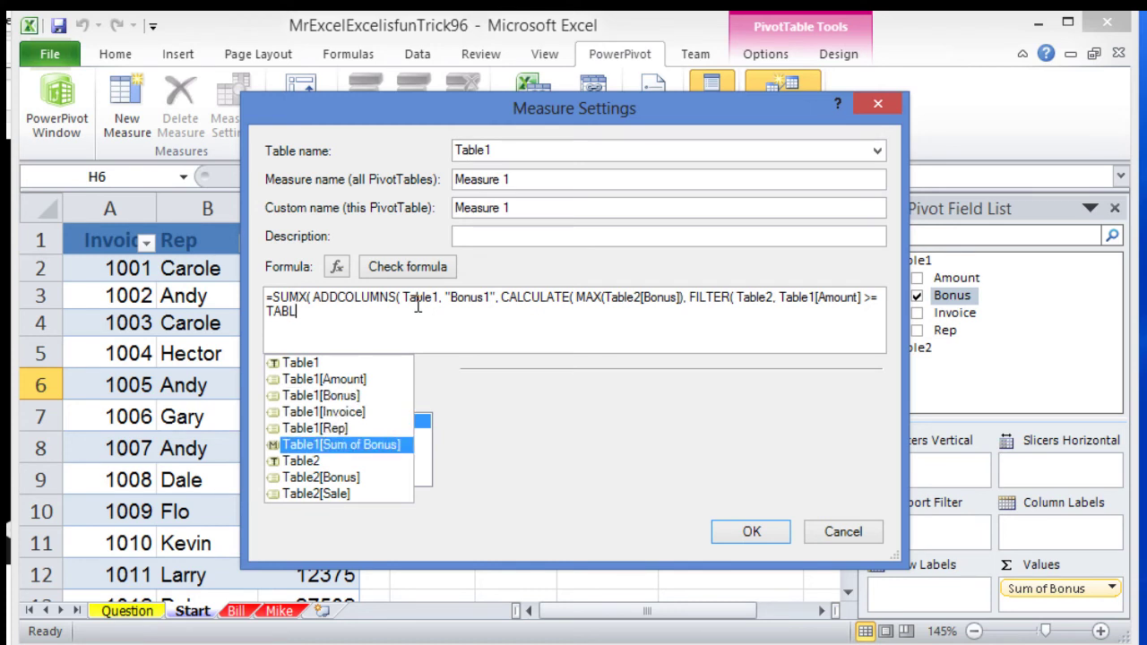
pyautogui.press('Tab')
pyautogui.write(')')
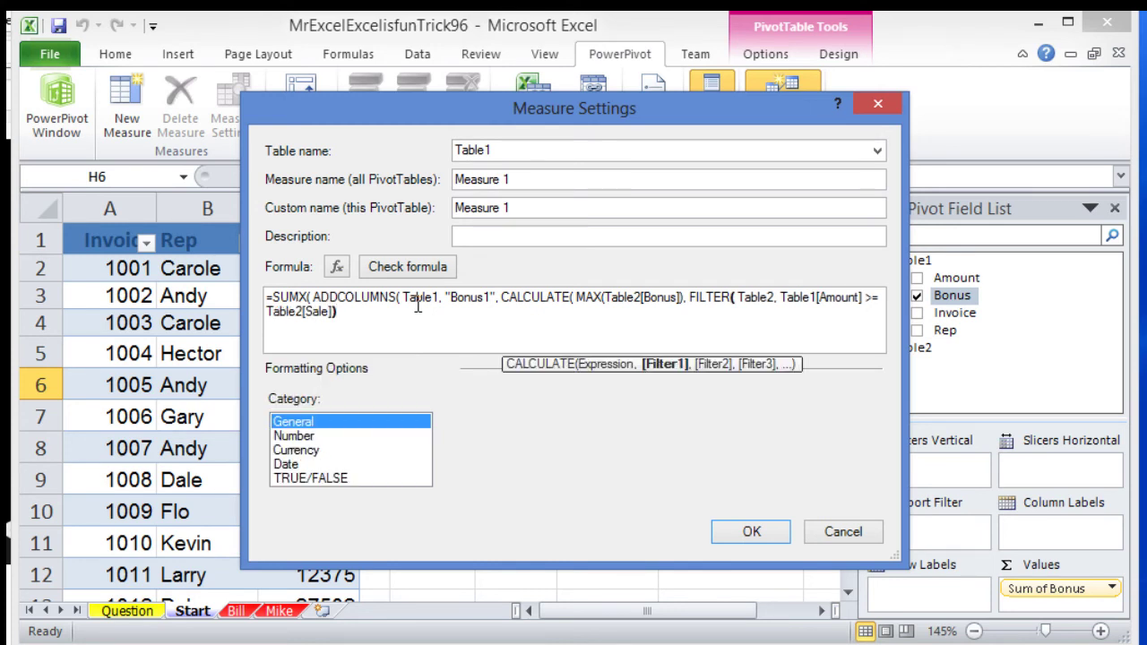
pyautogui.write(')')
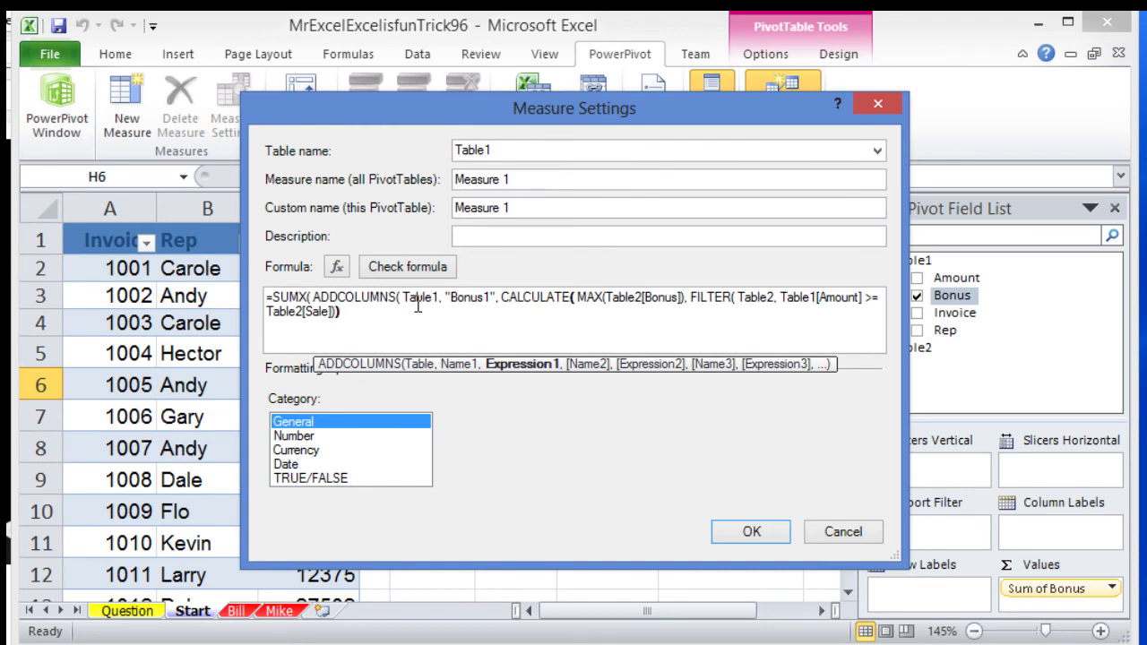
pyautogui.write(')')
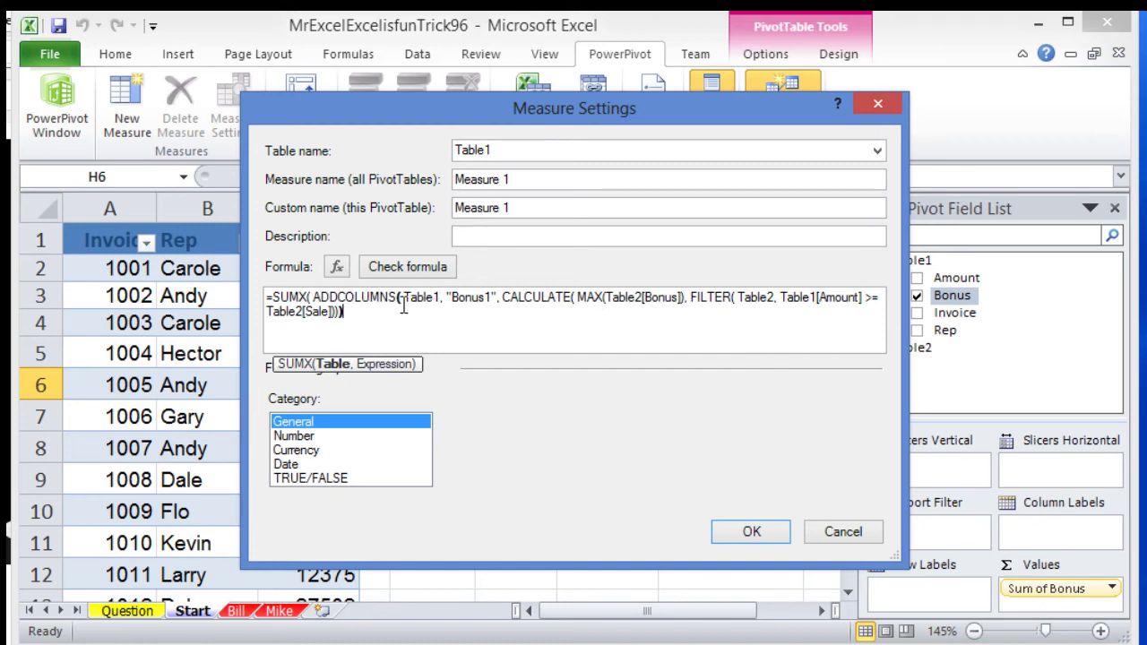
# End the SUMX formula with , [Bonus1] ) and verify it reports no errors
pyautogui.click(404, 297)
pyautogui.write(',')
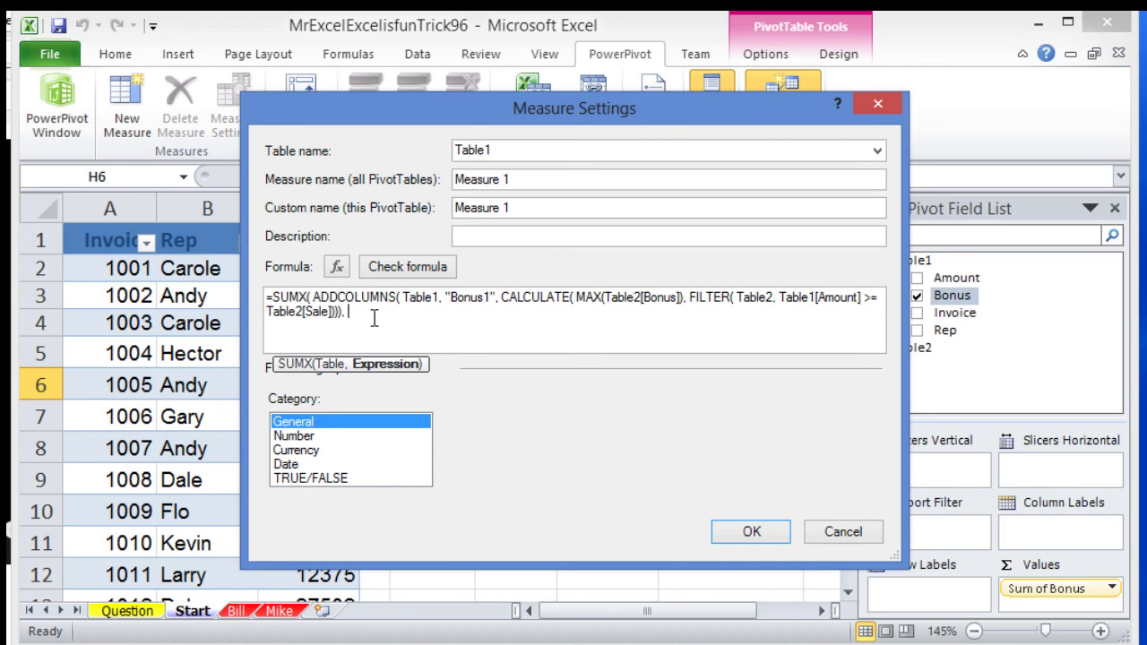
pyautogui.write('[')
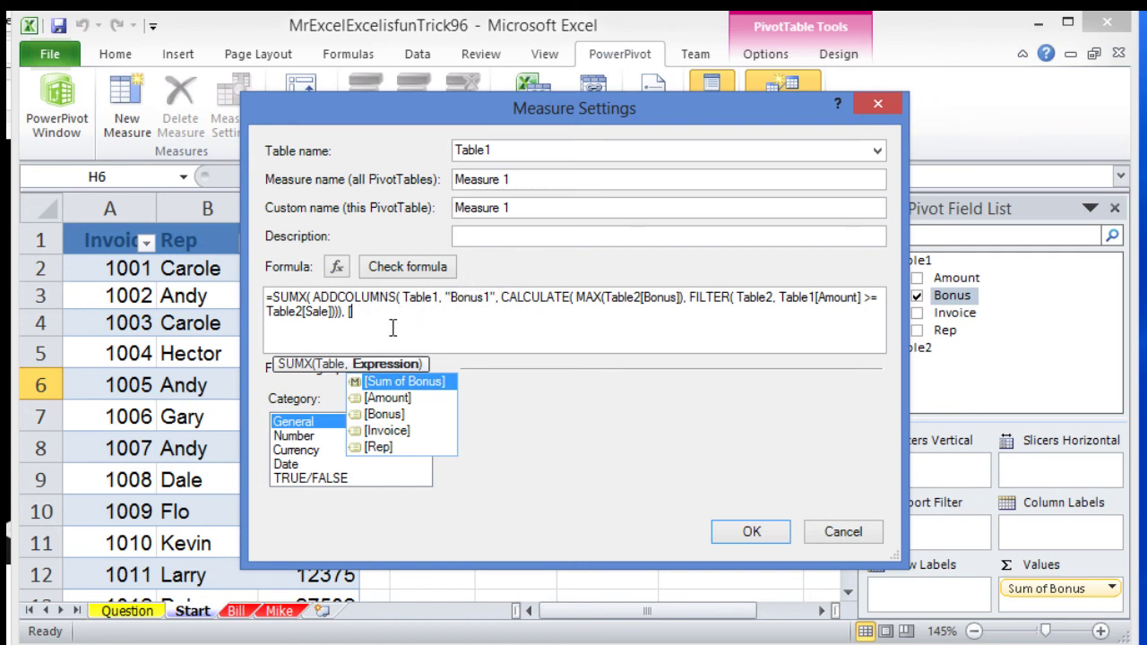
pyautogui.write('BON')
pyautogui.press('BackSpace')
pyautogui.press('BackSpace')
pyautogui.press('BackSpace')
pyautogui.press('Down')
pyautogui.press('Down')
pyautogui.press('Tab')
pyautogui.write(')')
pyautogui.press('BackSpace')
pyautogui.press('BackSpace')
pyautogui.write('1')
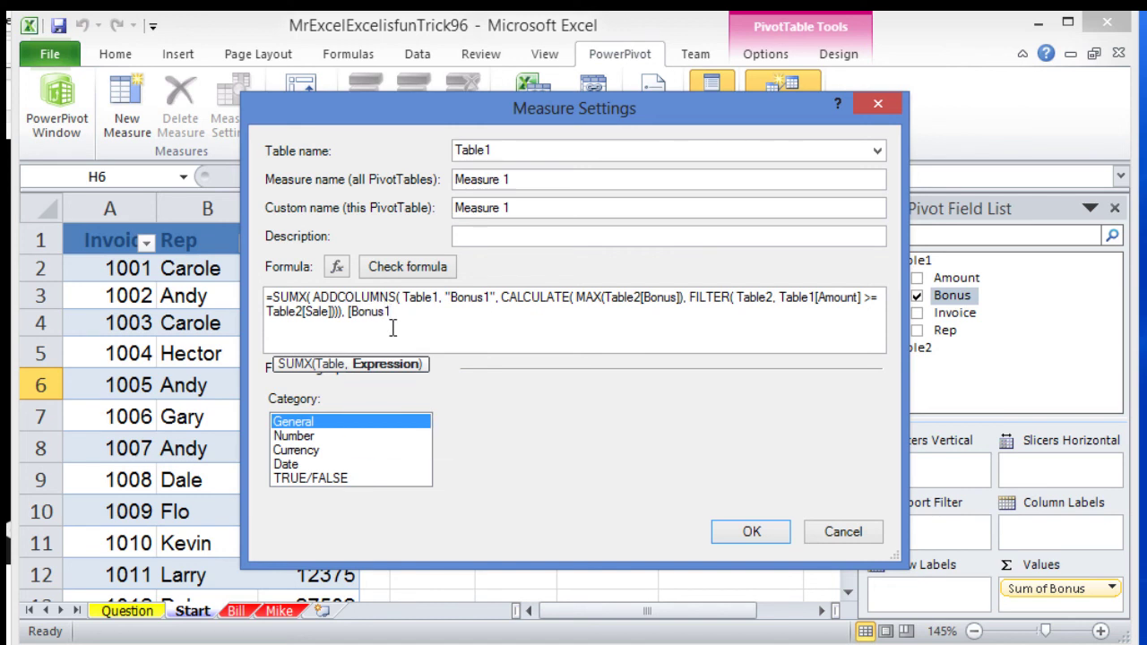
pyautogui.write('] )')
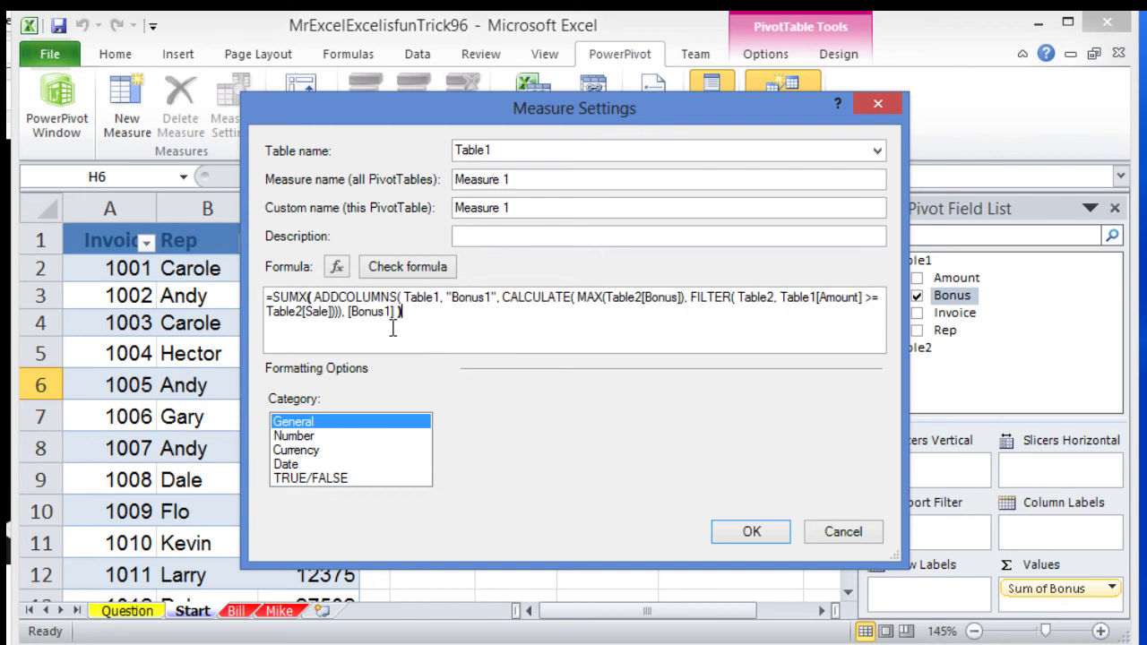
pyautogui.click(419, 271)
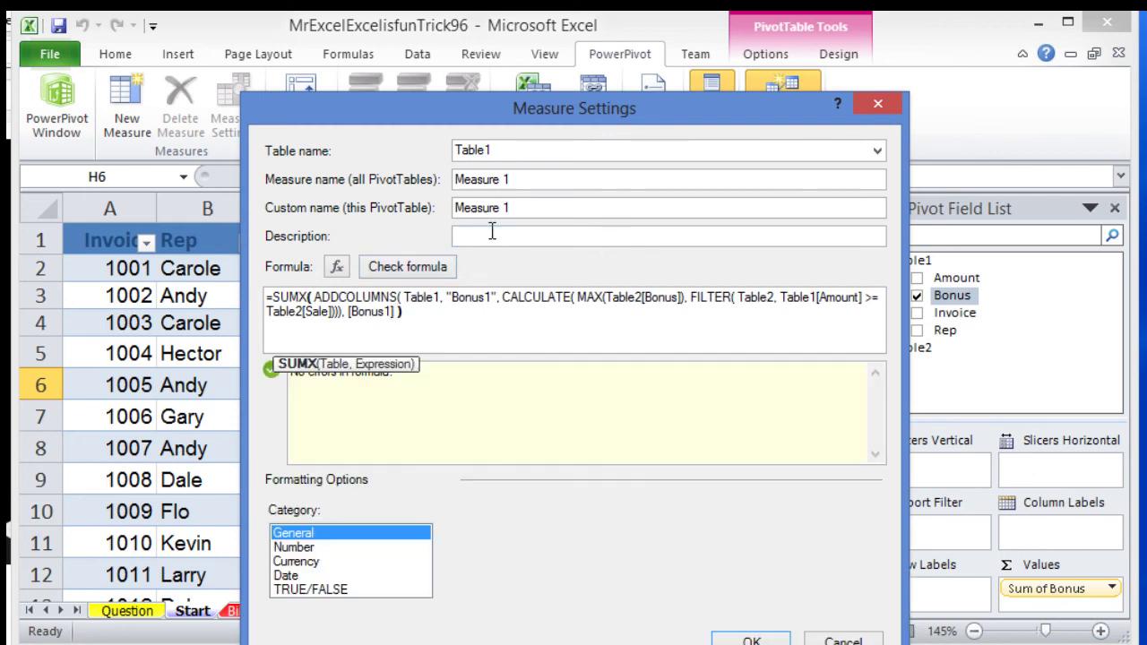
# Save Measure 1 and confirm its pivot column also totals 652 beside Sum of Bonus
pyautogui.click(541, 182)
pyautogui.click(751, 640)
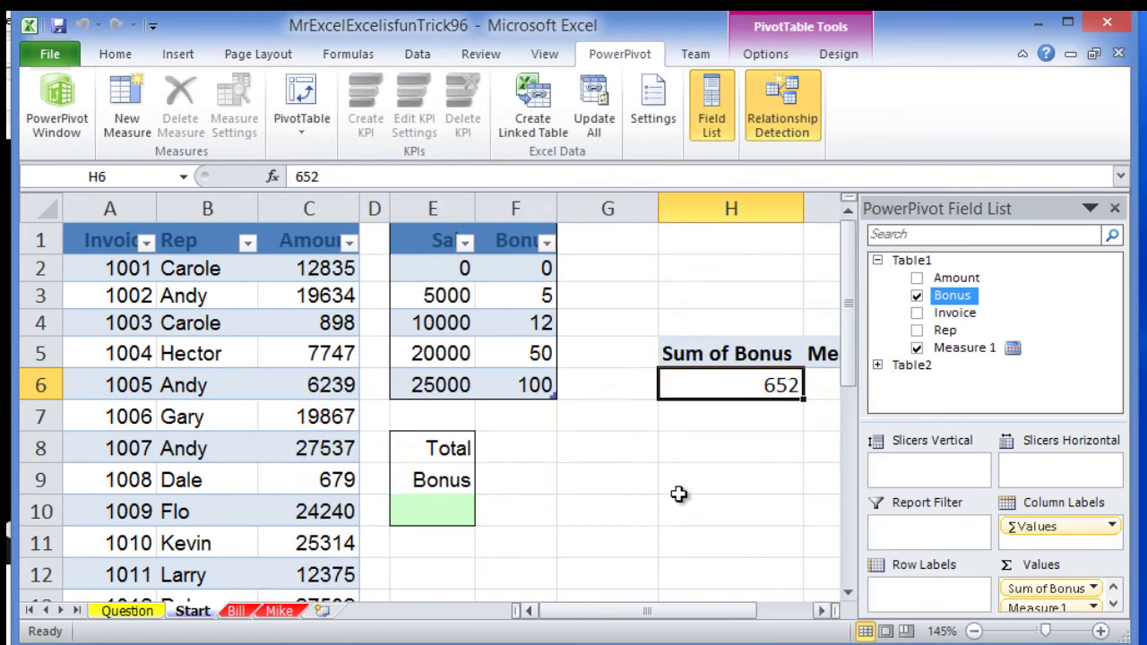
pyautogui.moveTo(773, 440); pyautogui.dragTo(630, 429)
pyautogui.click(654, 387)
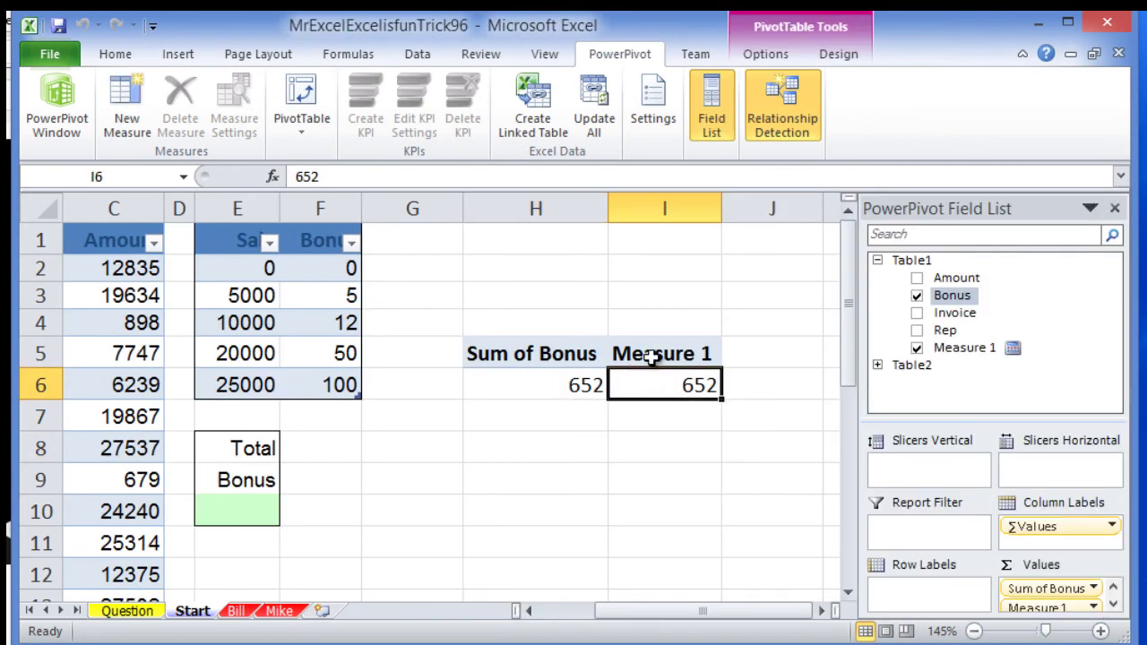